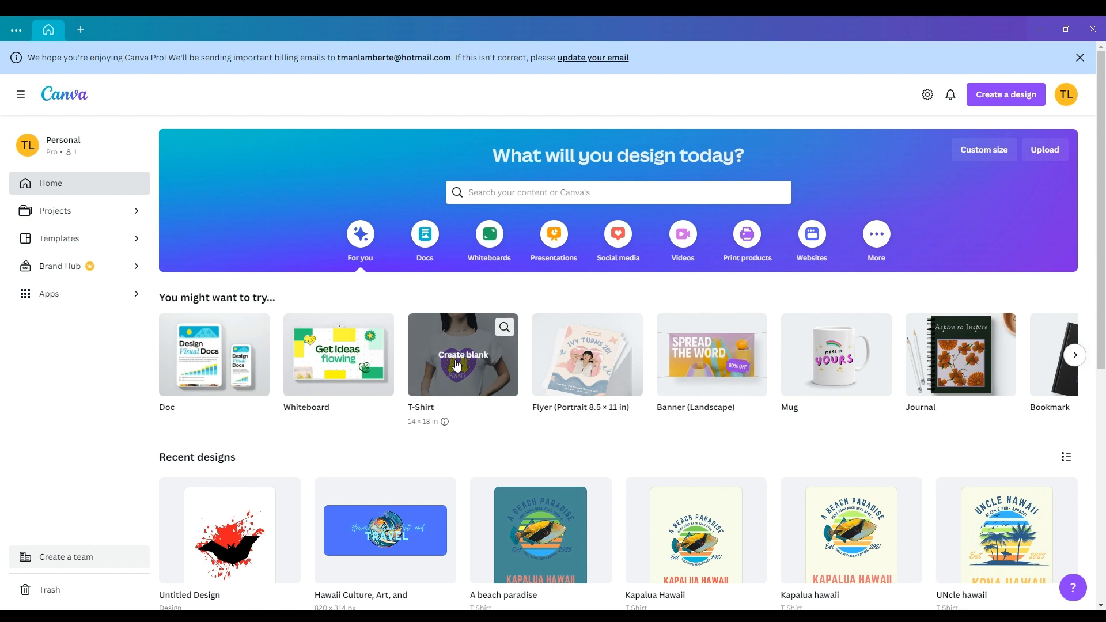
Start a blank T-shirt design and apply the cream Surfing Paradise template found by searching the templates for "Retro hawaii".
left_click(452, 366)
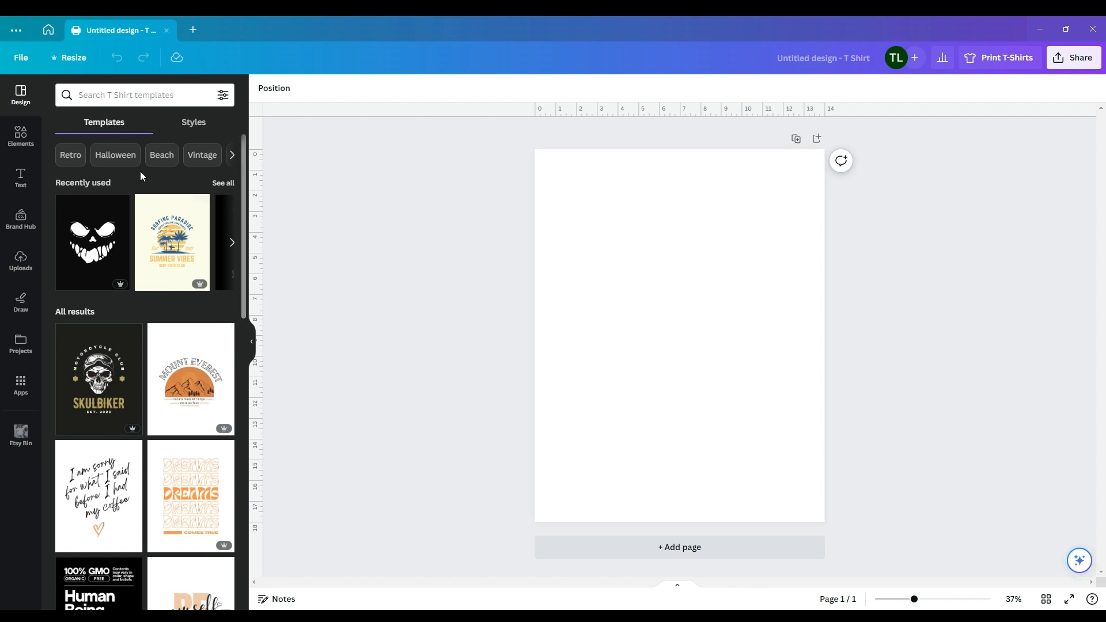
left_click(68, 159)
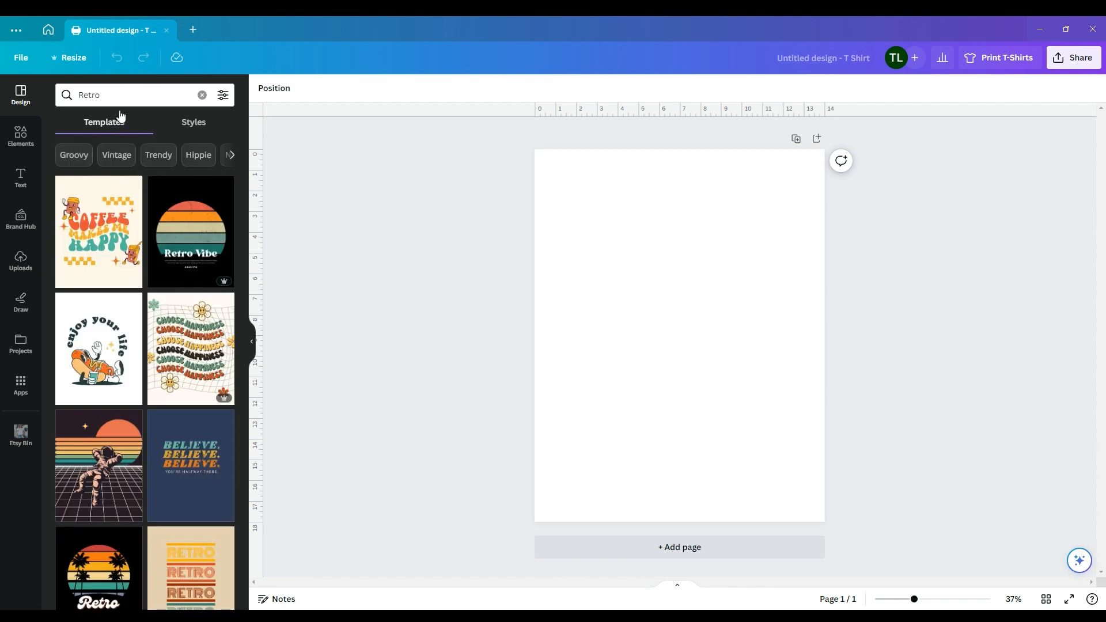
left_click(127, 95)
type("hawaii")
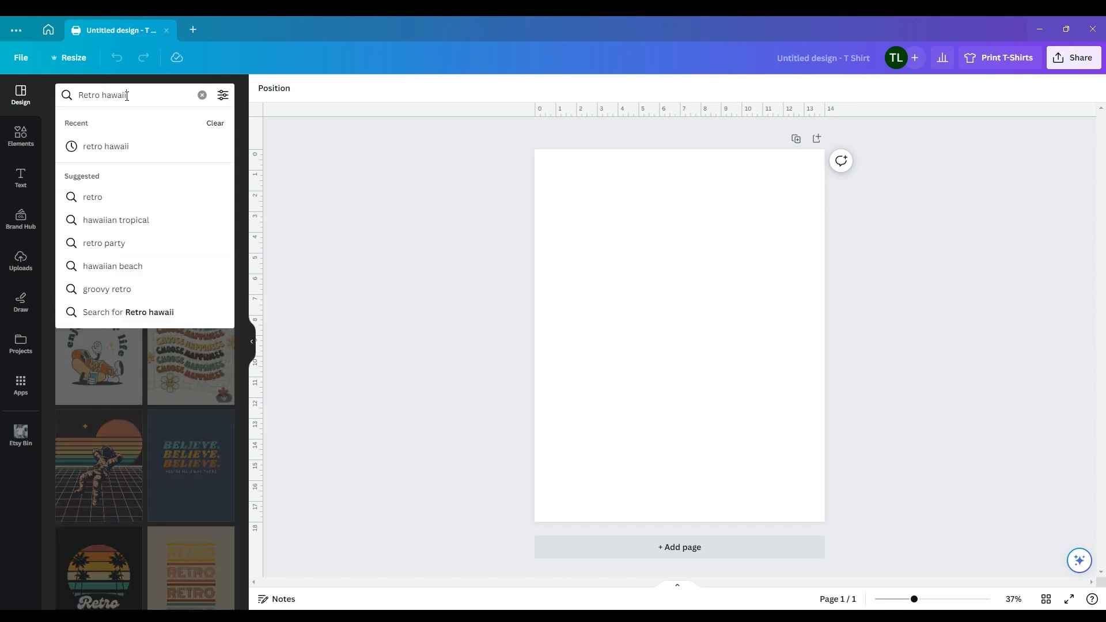
key("Return")
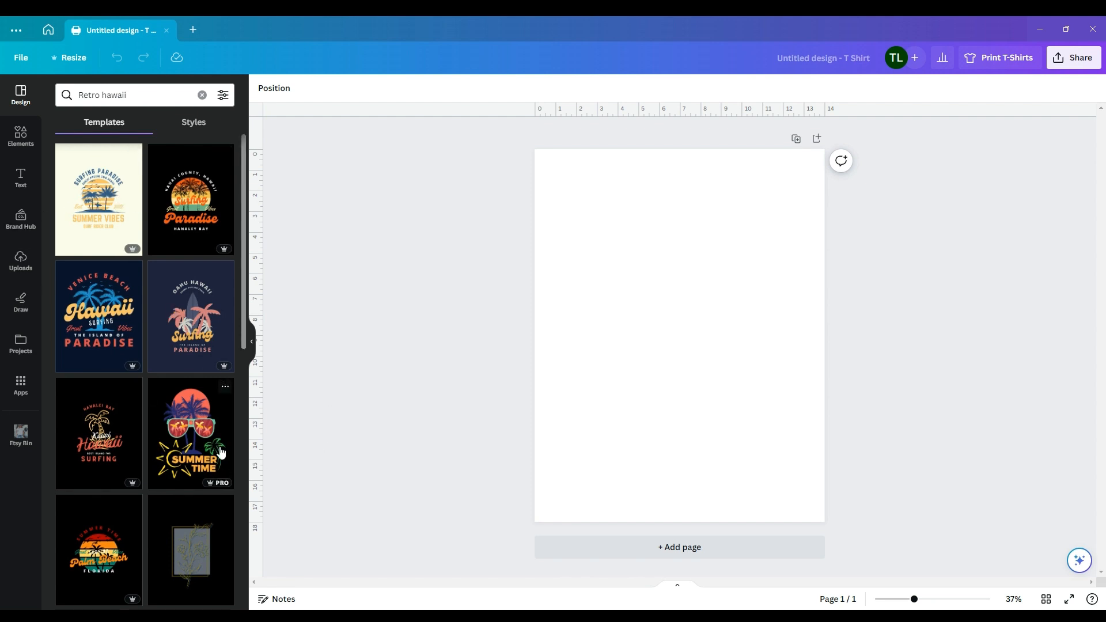
left_click(98, 205)
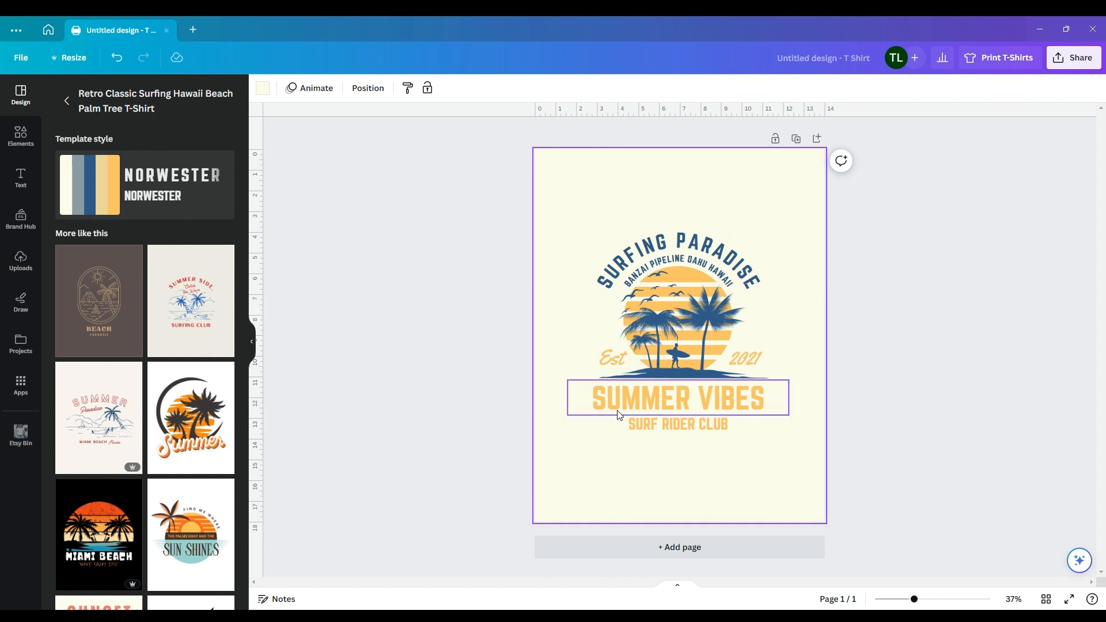
Delete the surfer, palm tree and bird graphics in front of the striped sun.
left_click(667, 345)
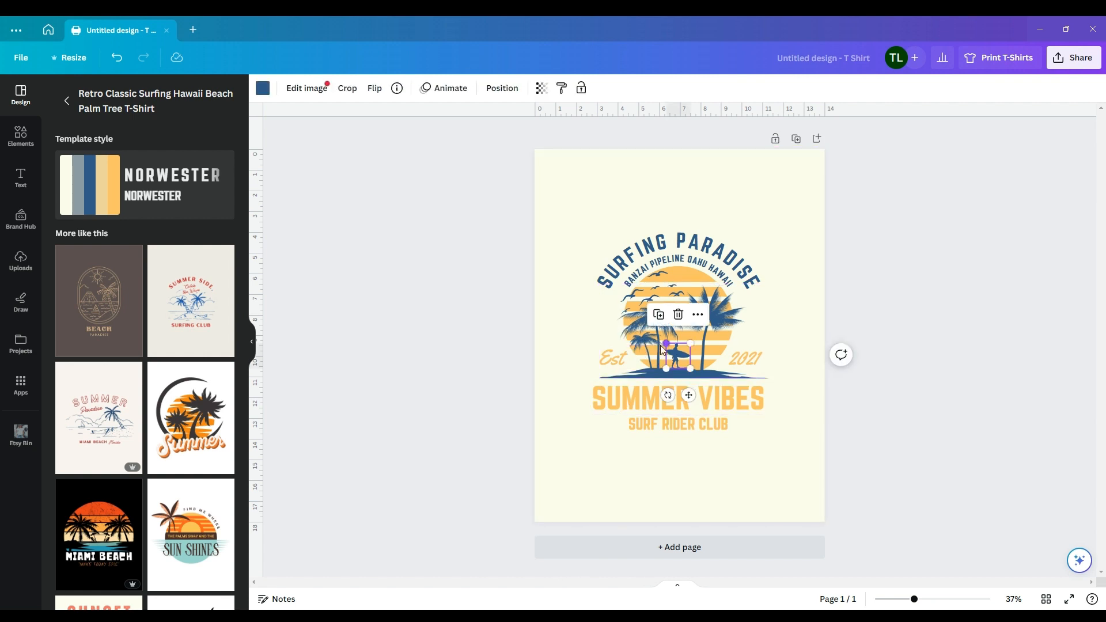
left_click(662, 328)
key("Delete")
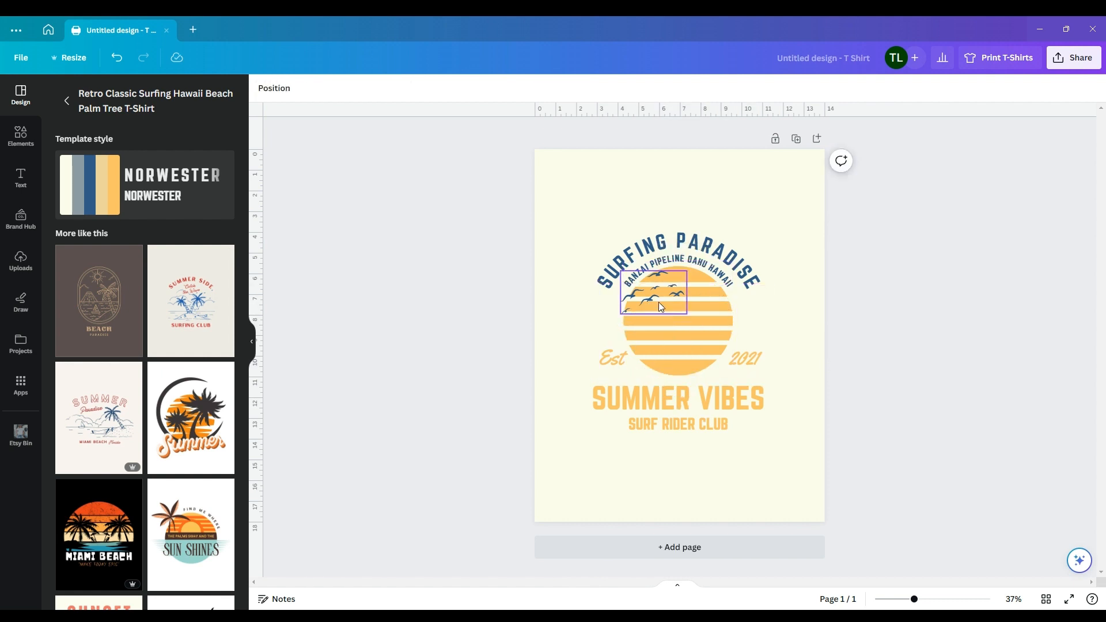
left_click(659, 308)
key("Delete")
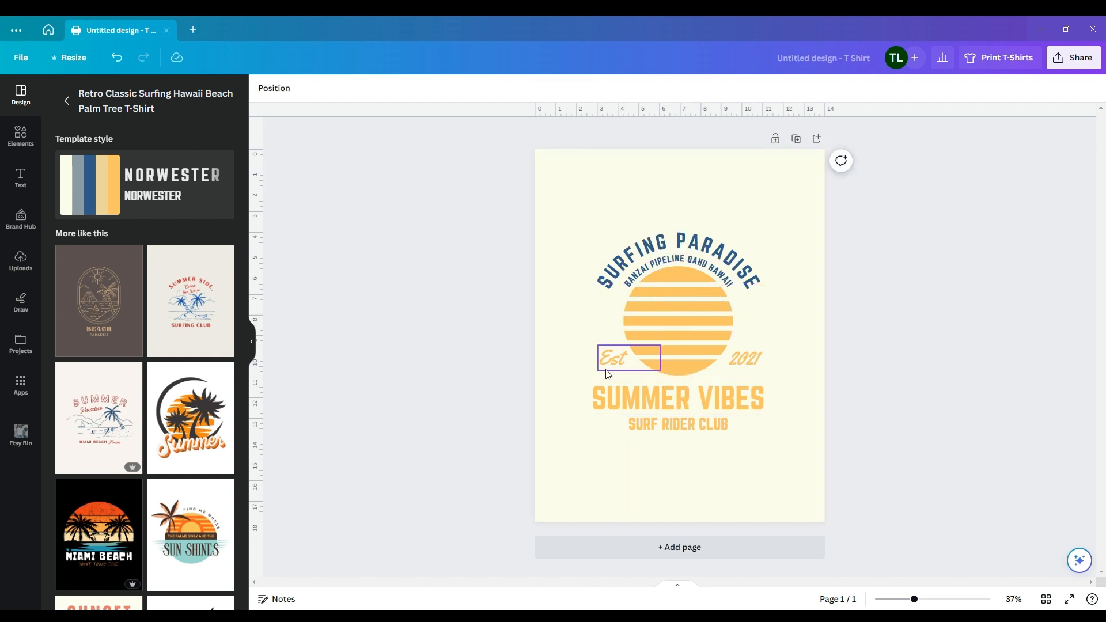
left_click(683, 266)
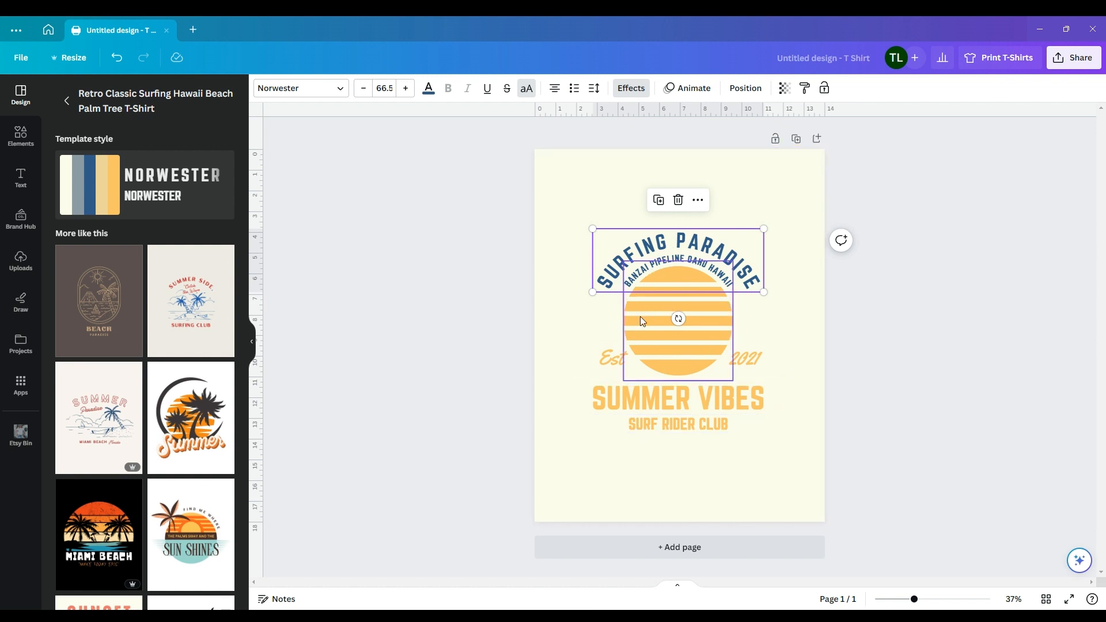
double_click(669, 242)
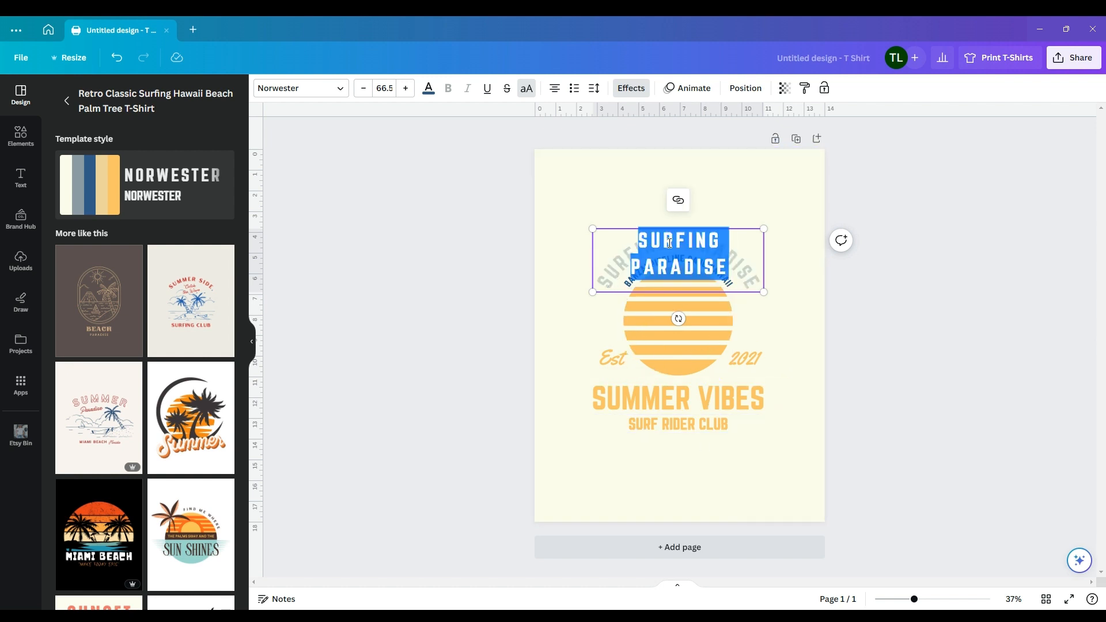
left_click(410, 374)
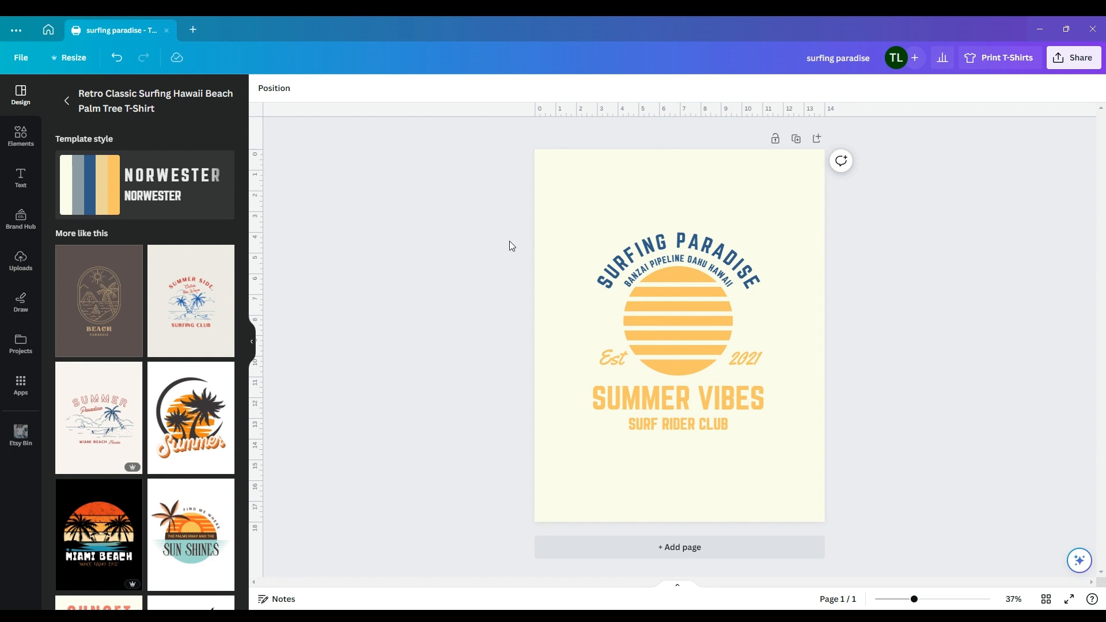
double_click(695, 295)
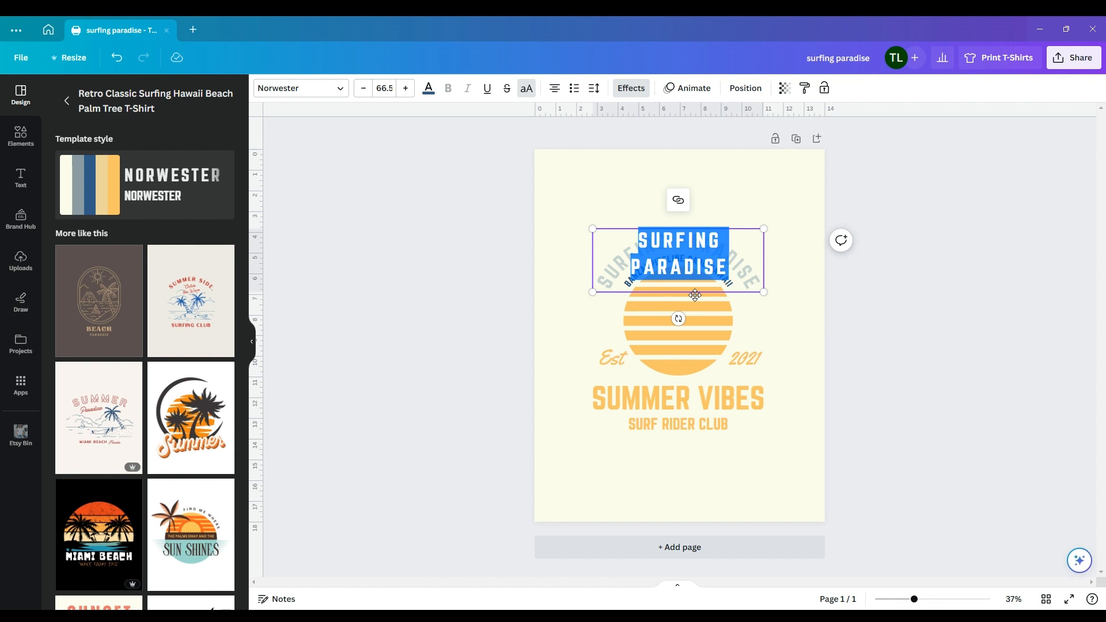
left_click(743, 323)
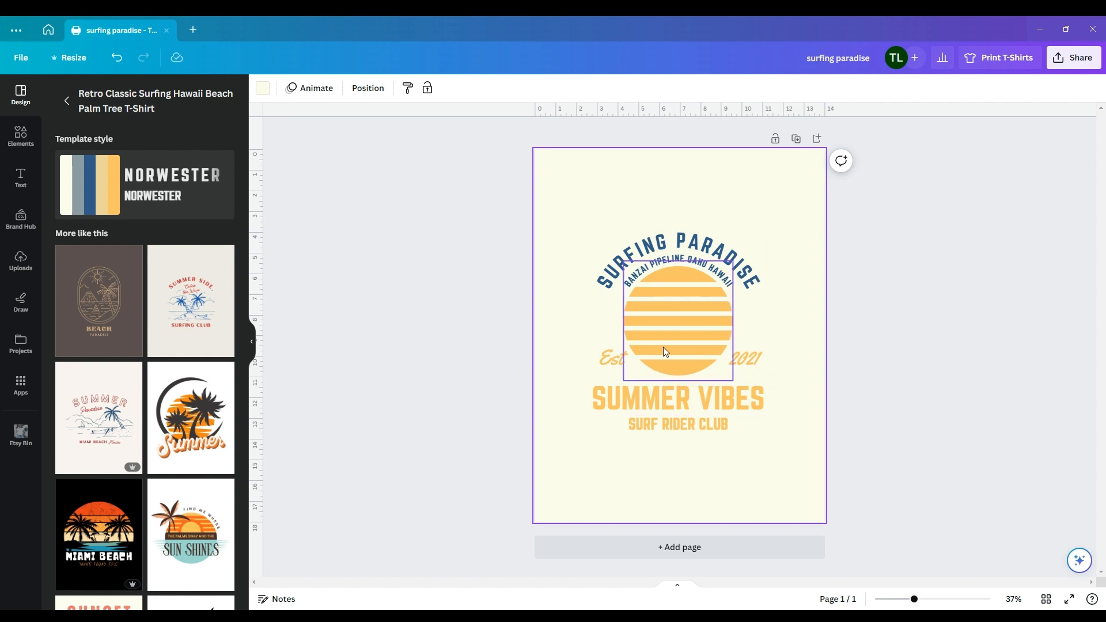
Recolor the sun graphic's top two stripes light green and its bottom segment yellow.
left_click(671, 322)
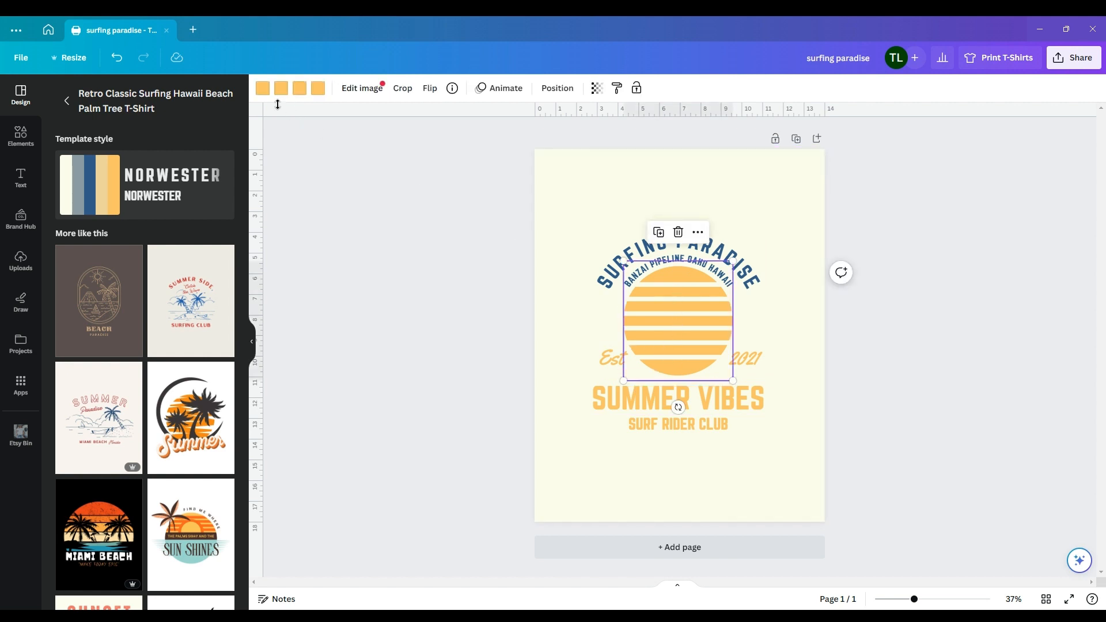
left_click(263, 87)
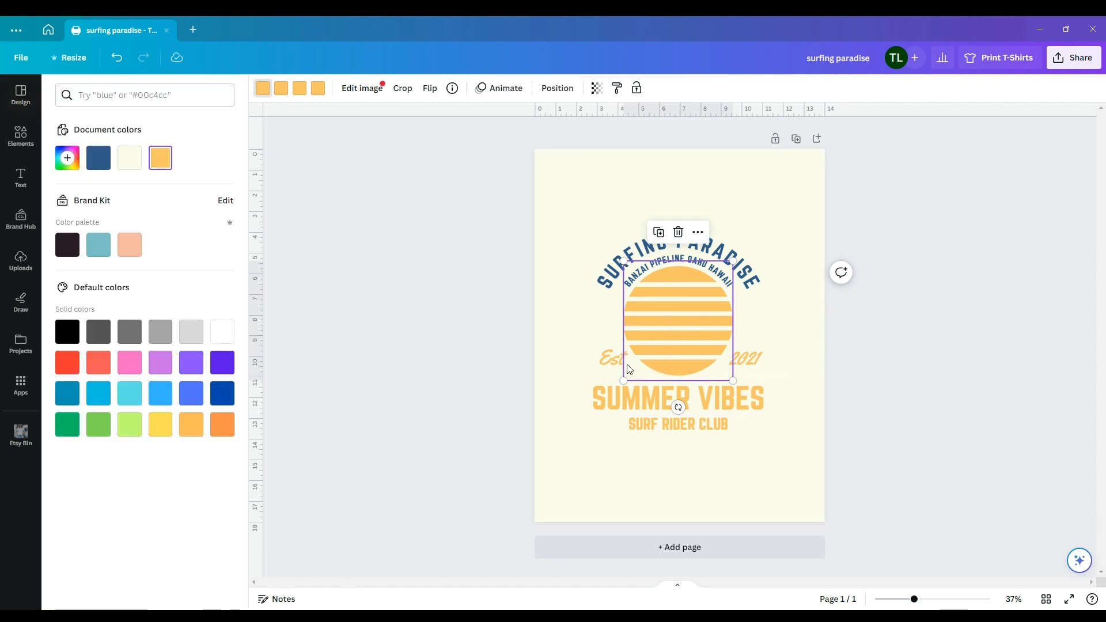
left_click(130, 424)
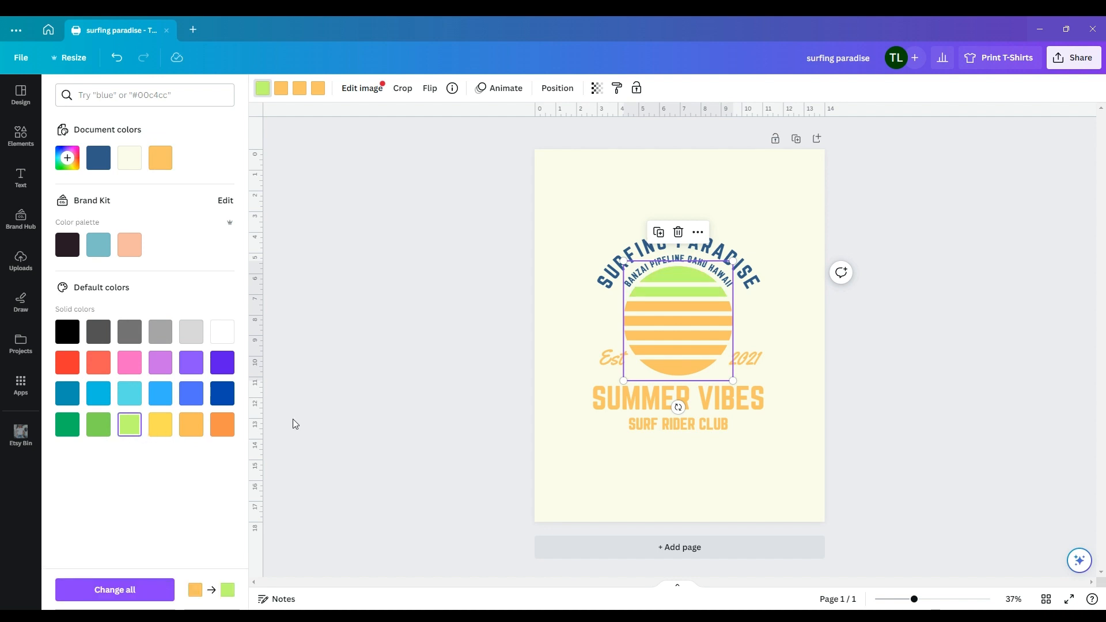
left_click(281, 88)
left_click(160, 424)
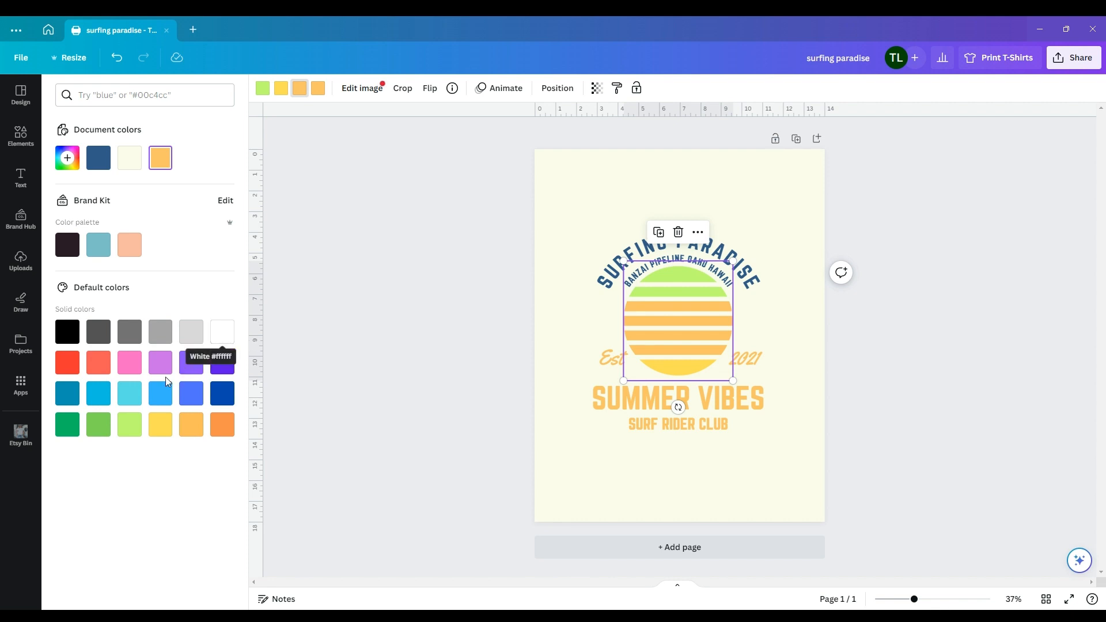
Recolor the sun's middle two stripes yellow, the two stripes below them orange and the bottom segment turquoise.
left_click(160, 429)
left_click(192, 427)
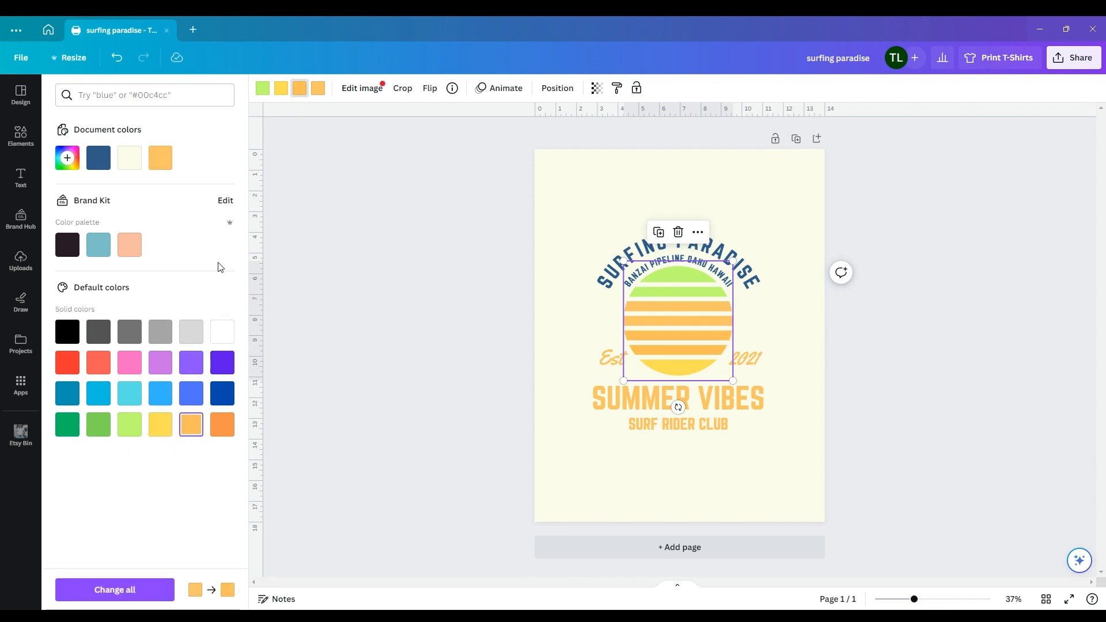
left_click(315, 95)
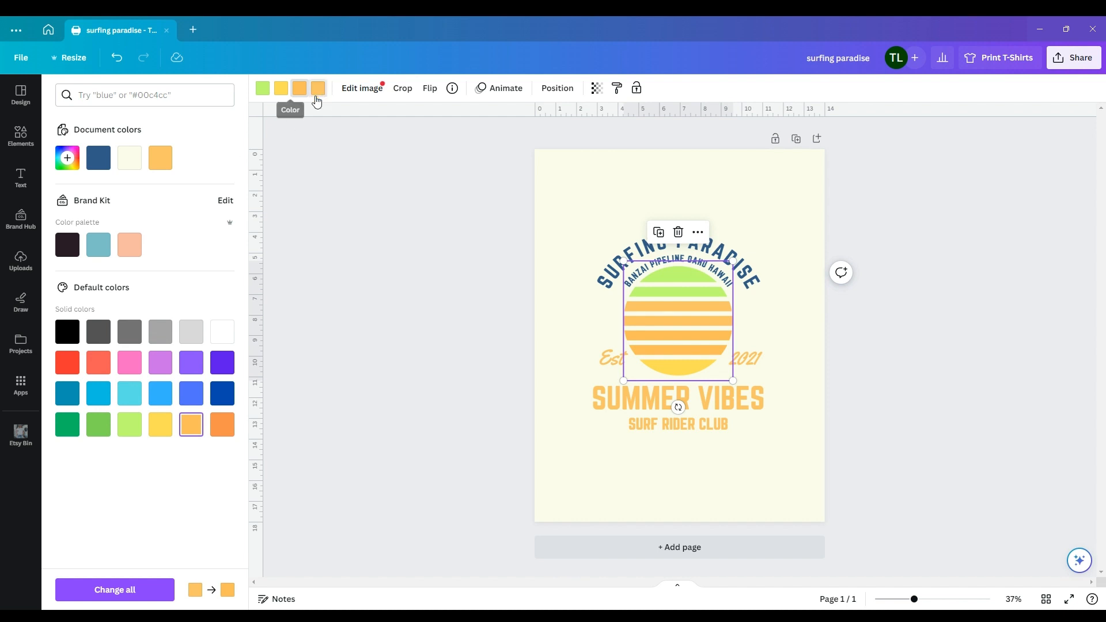
left_click(162, 425)
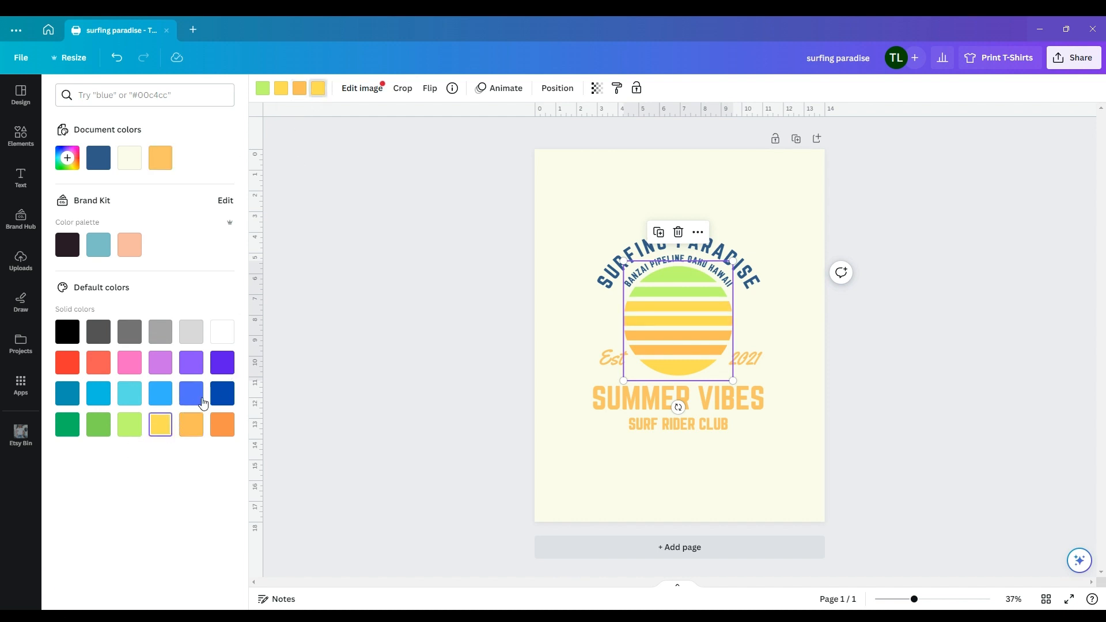
left_click(281, 92)
left_click(129, 393)
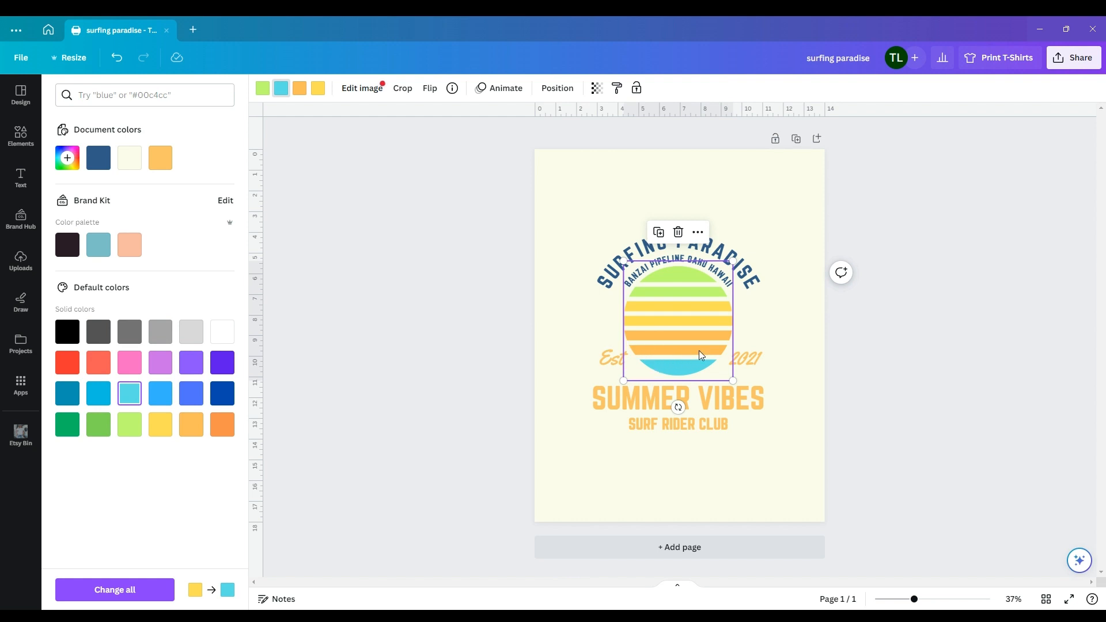
left_click(769, 322)
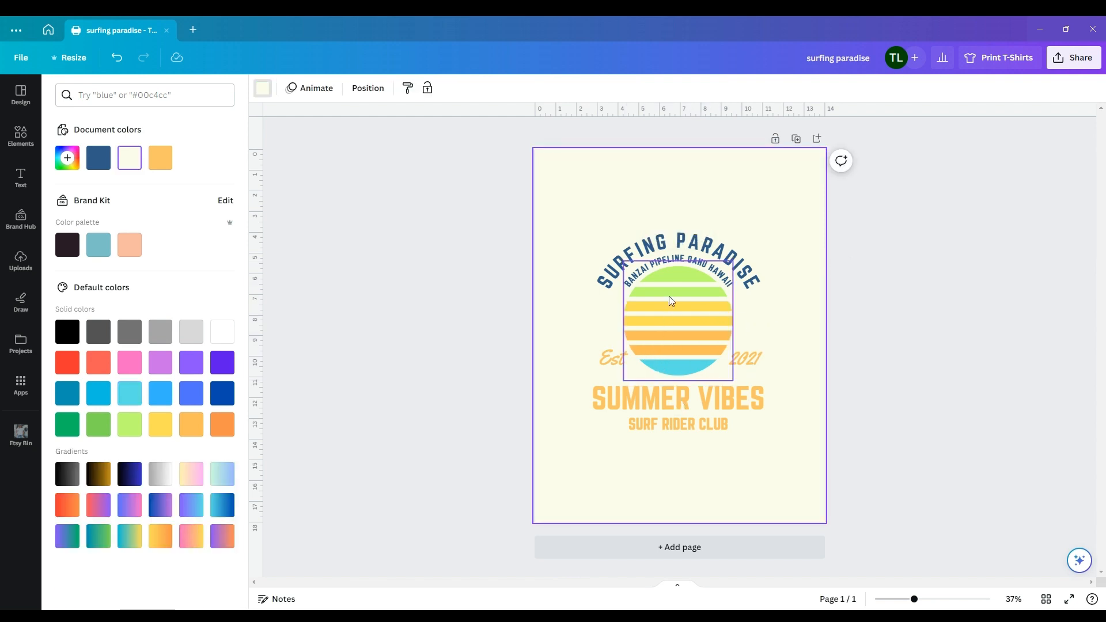
left_click(673, 248)
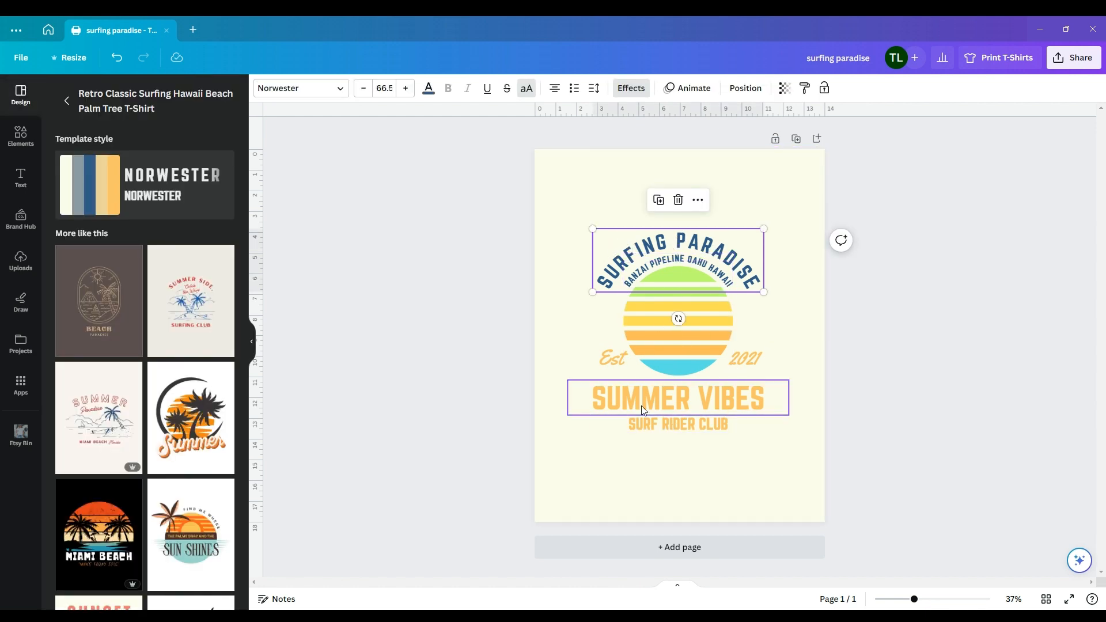
double_click(684, 250)
left_click(684, 435)
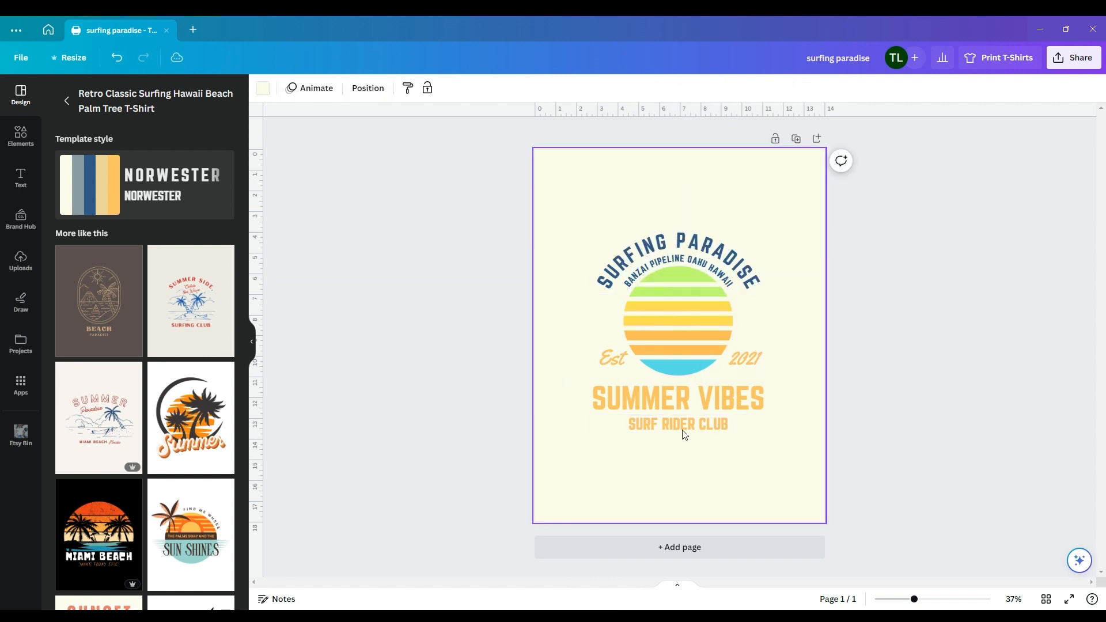
Replace the SUMMER VIBES text with "KAPALUA HAWAII".
double_click(673, 393)
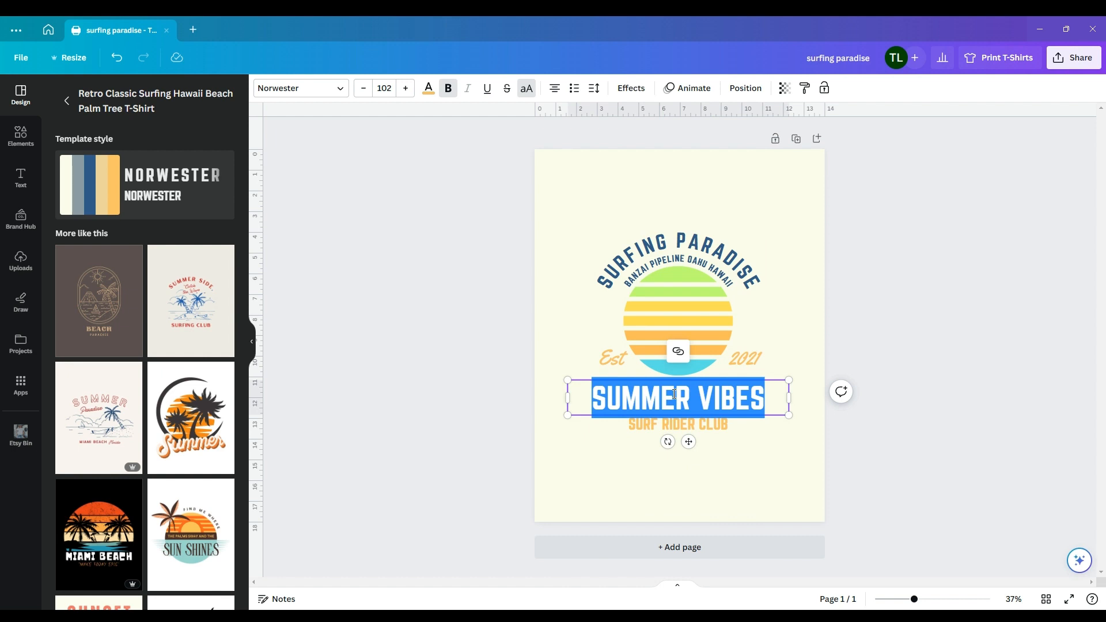
type("KAPA")
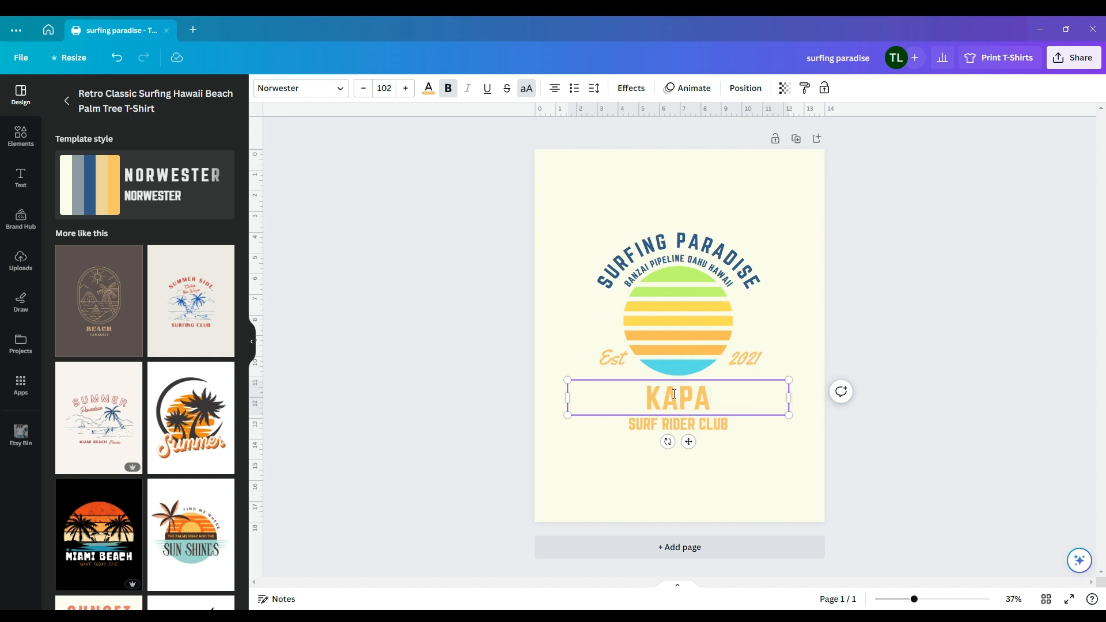
type("LUA")
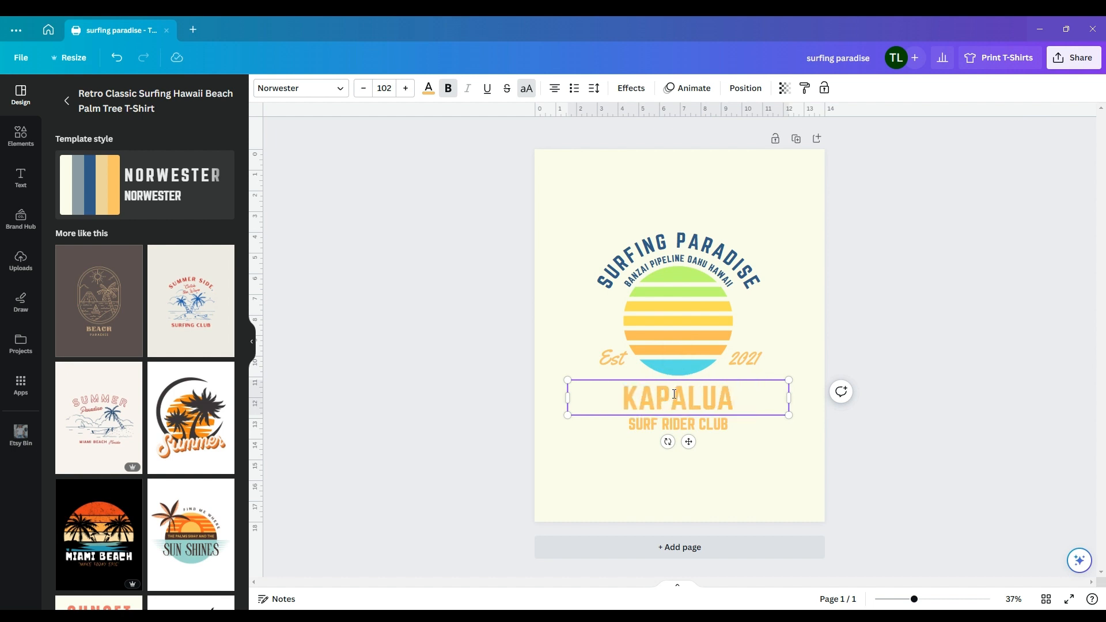
type(" HAWAII")
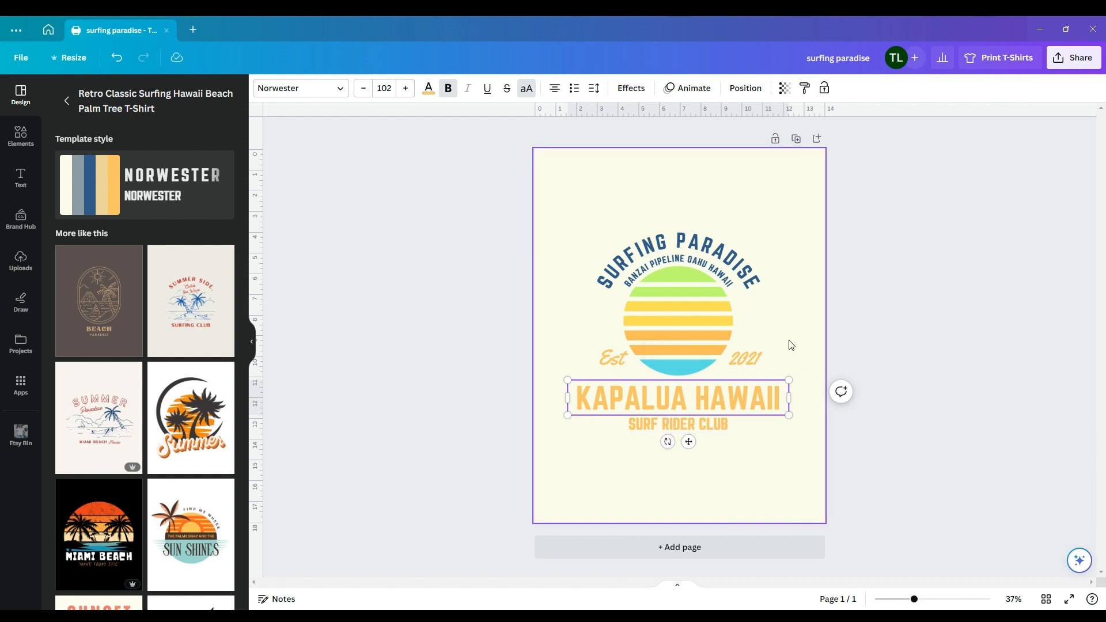
Move the SURF RIDER CLUB text directly under the sun and place the KAPALUA HAWAII text below it.
mouse_move(710, 396)
left_mouse_down()
mouse_move(711, 459)
mouse_move(716, 385)
left_mouse_up()
left_click(719, 427)
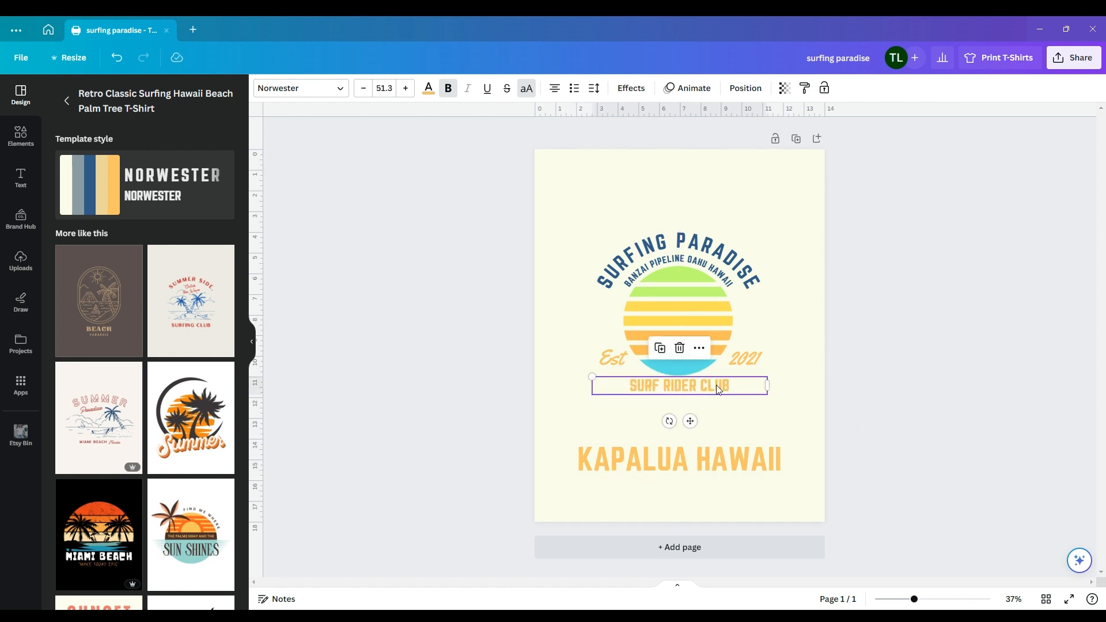
left_click(713, 457)
left_click_drag(713, 457, 712, 425)
Curve the SURF RIDER CLUB text with a value of -56 and position it along the sun's lower edge.
left_click(722, 382)
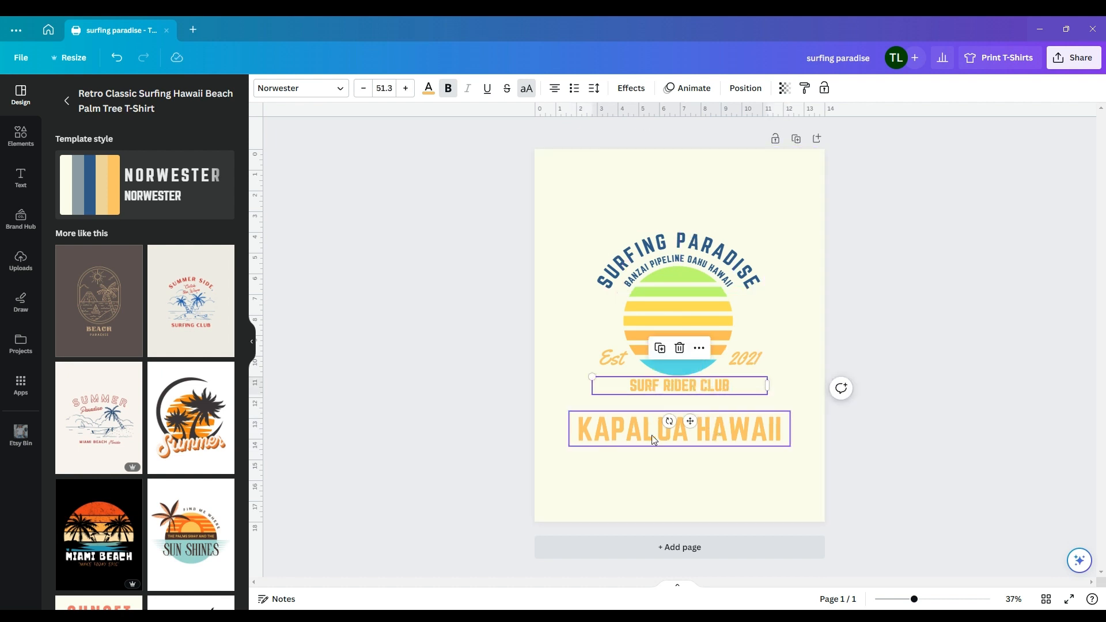
left_click(631, 90)
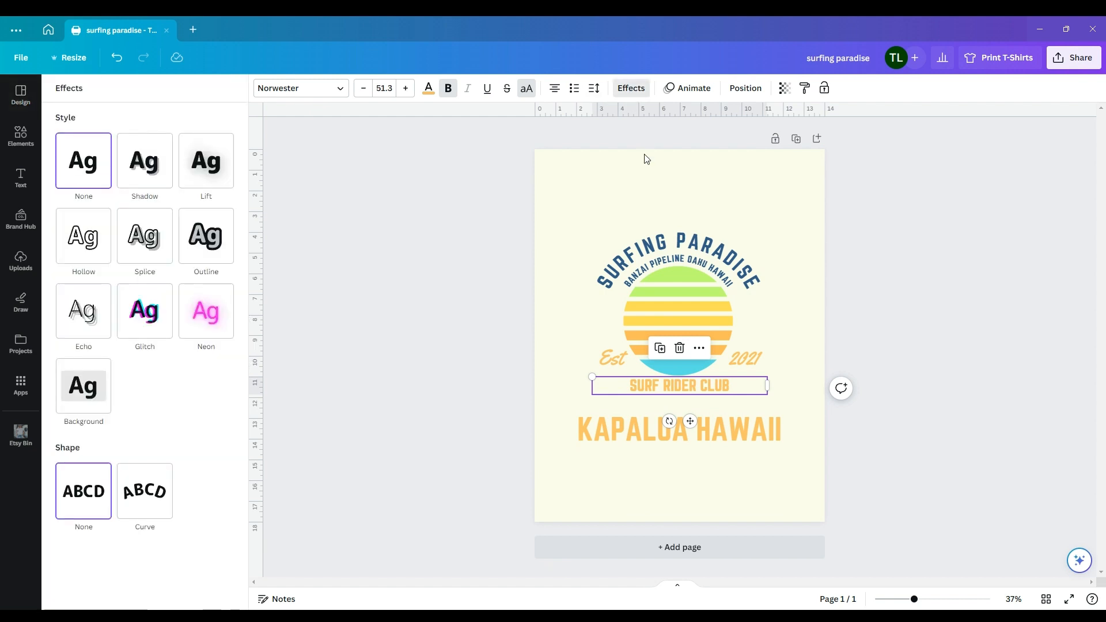
left_click(133, 499)
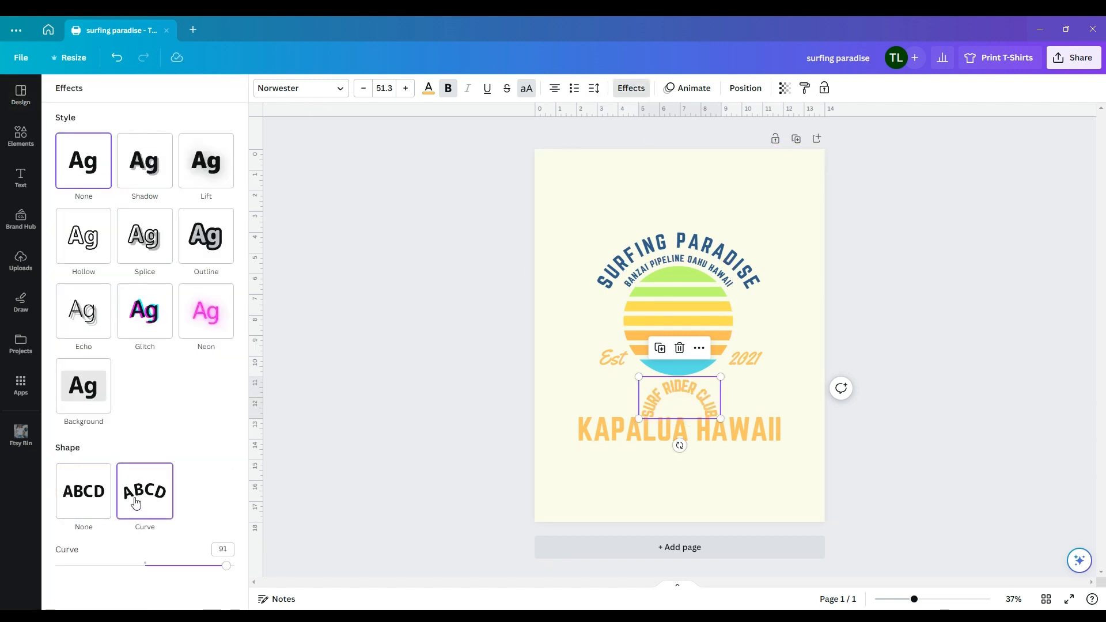
left_click(88, 565)
left_click(106, 566)
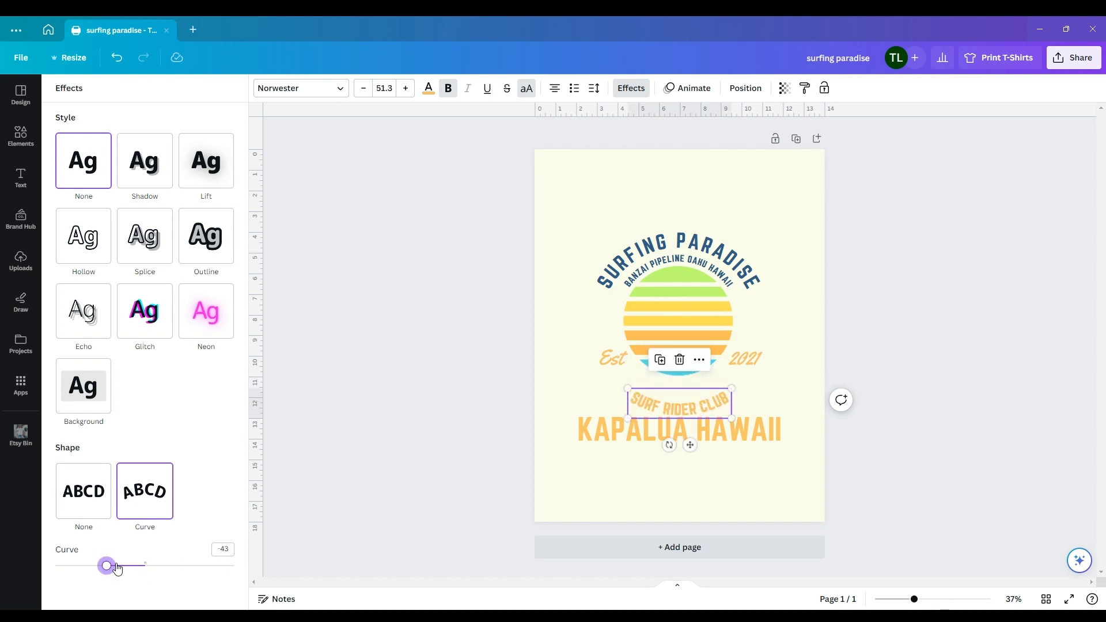
left_click_drag(681, 406, 686, 382)
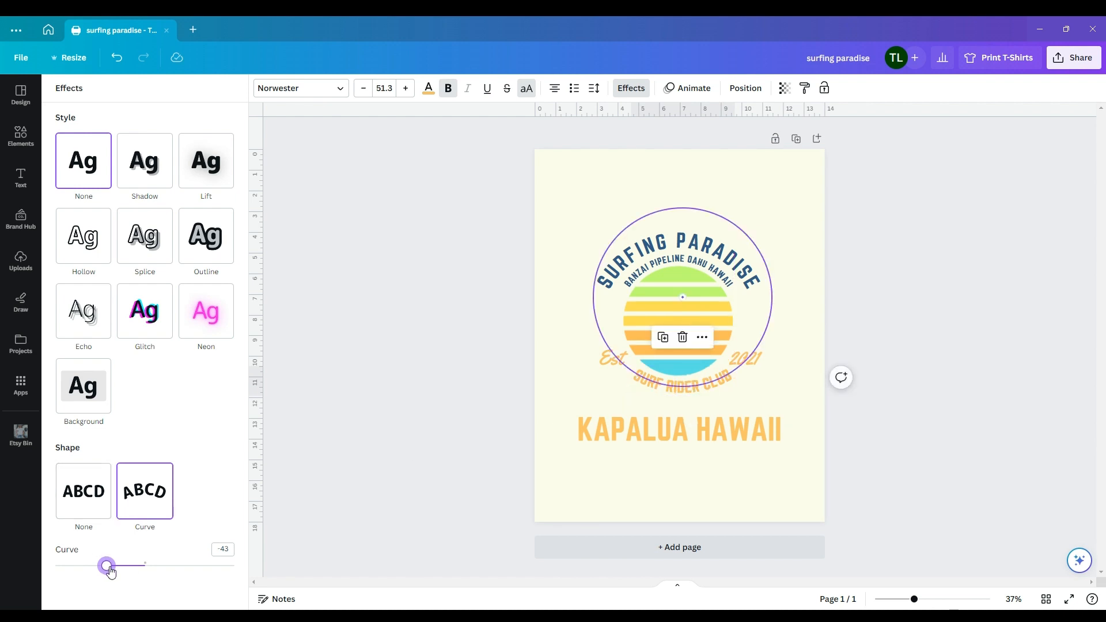
left_click_drag(111, 571, 95, 574)
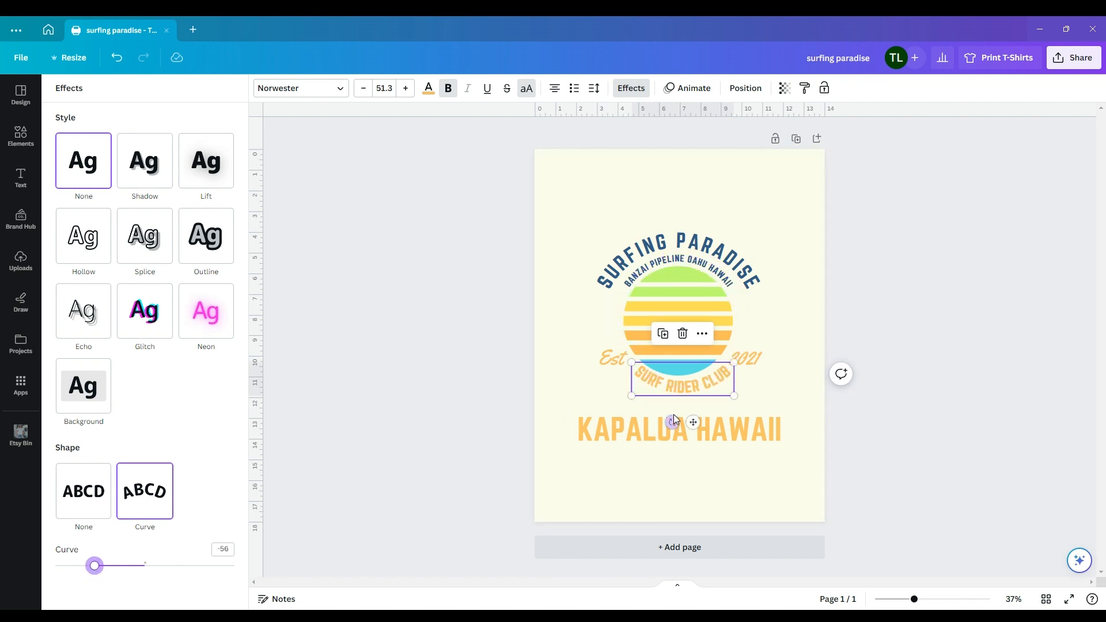
Replace the curved SURF RIDER CLUB text with "UNCLE HAWAII BEACH APPAREL".
left_click_drag(684, 389, 680, 391)
left_click(675, 387)
left_click(670, 384)
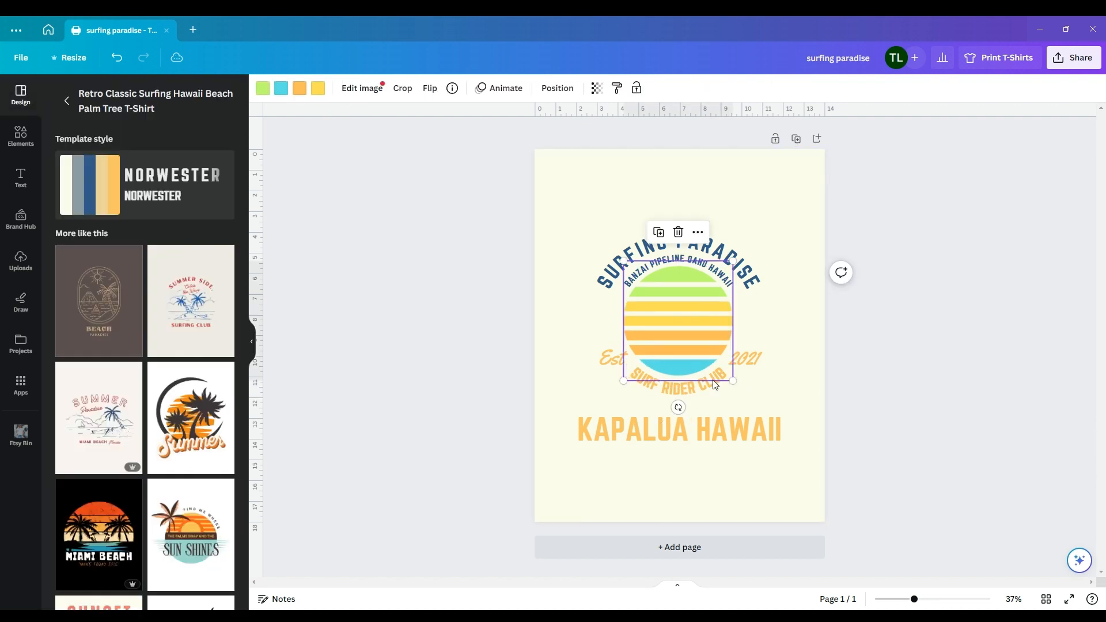
left_click(673, 387)
left_click(677, 388)
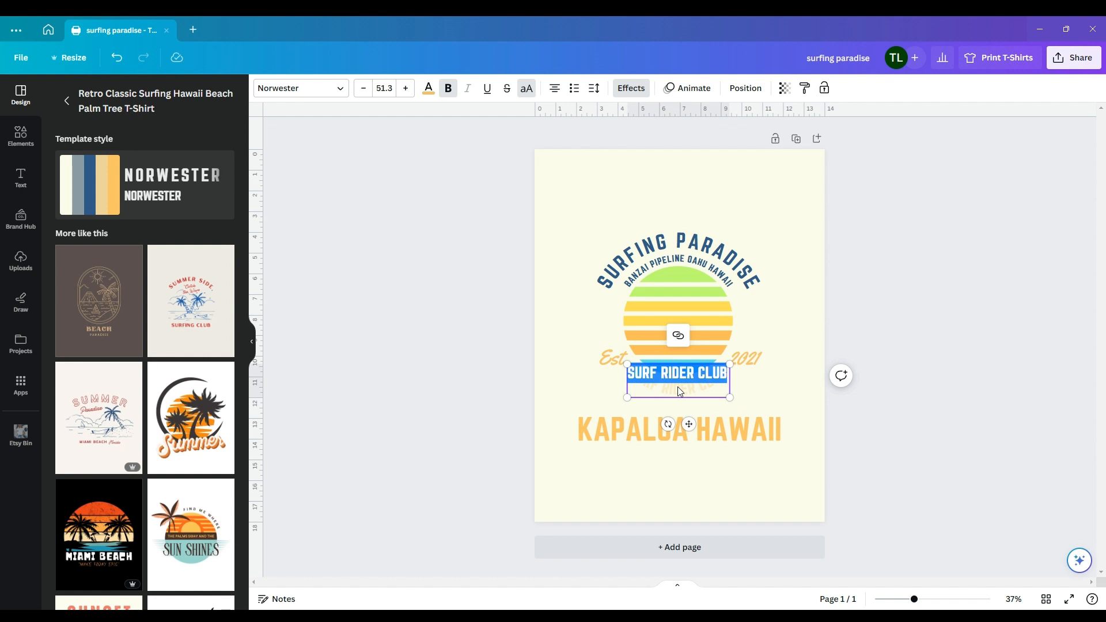
left_click(687, 388)
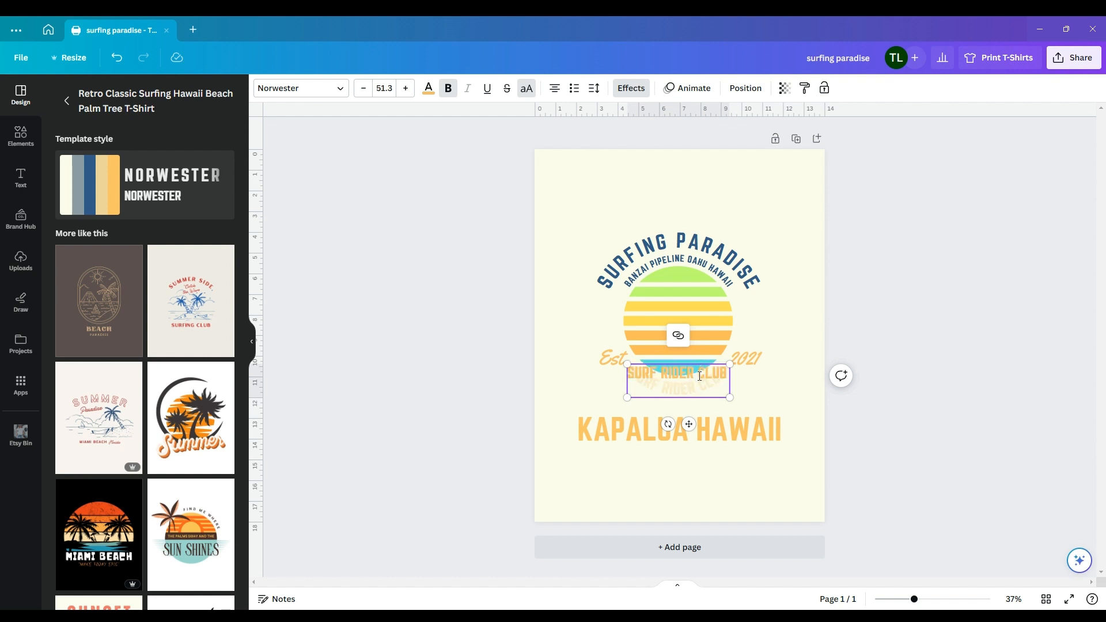
double_click(717, 374)
left_click(735, 378)
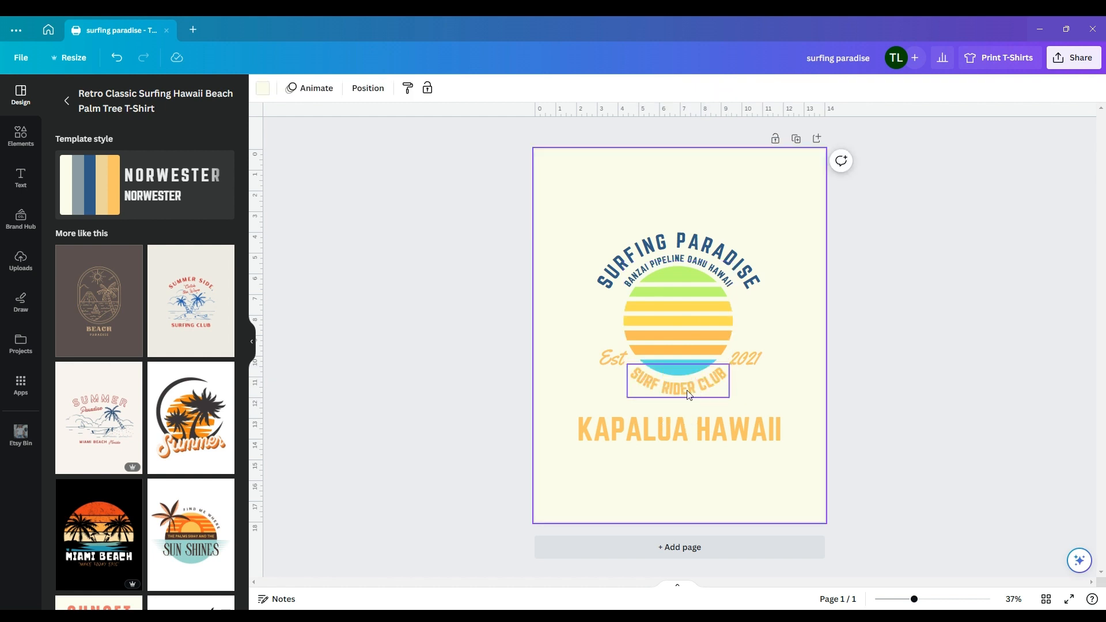
left_click(690, 395)
left_click(714, 384)
left_click(714, 384)
left_click(728, 375)
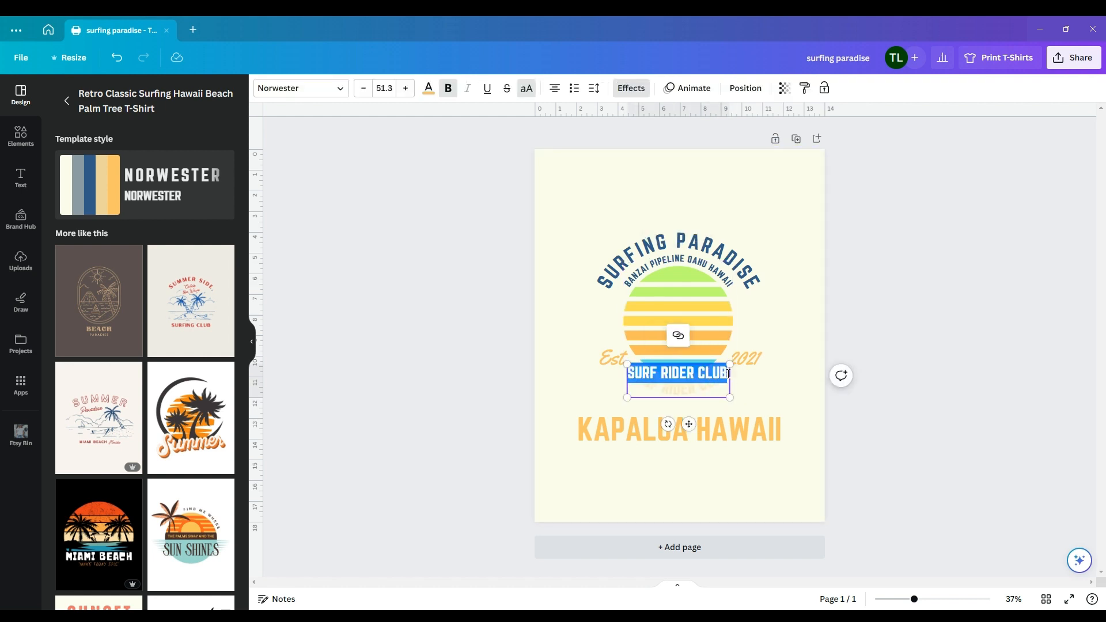
key("Escape")
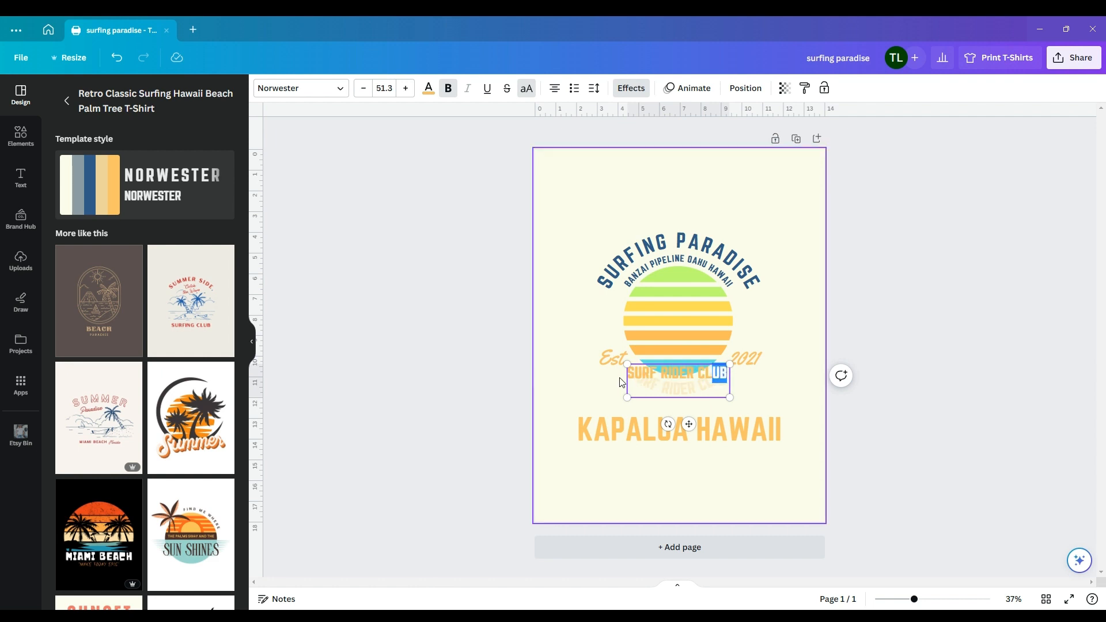
left_click_drag(728, 374, 625, 376)
type("UN")
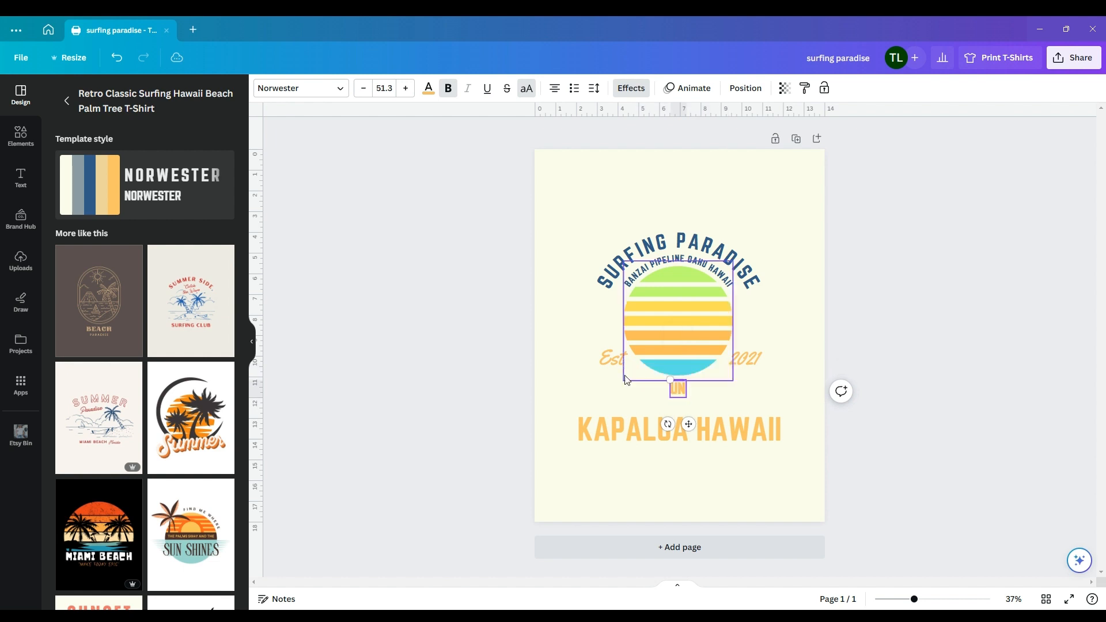
type("CLE HA")
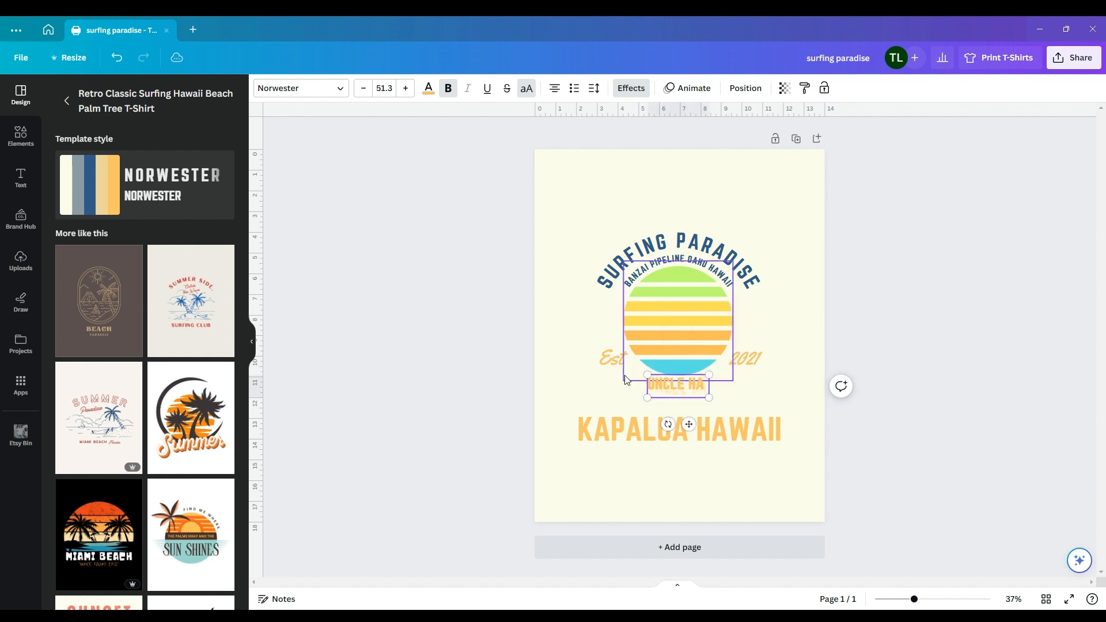
type("WAII")
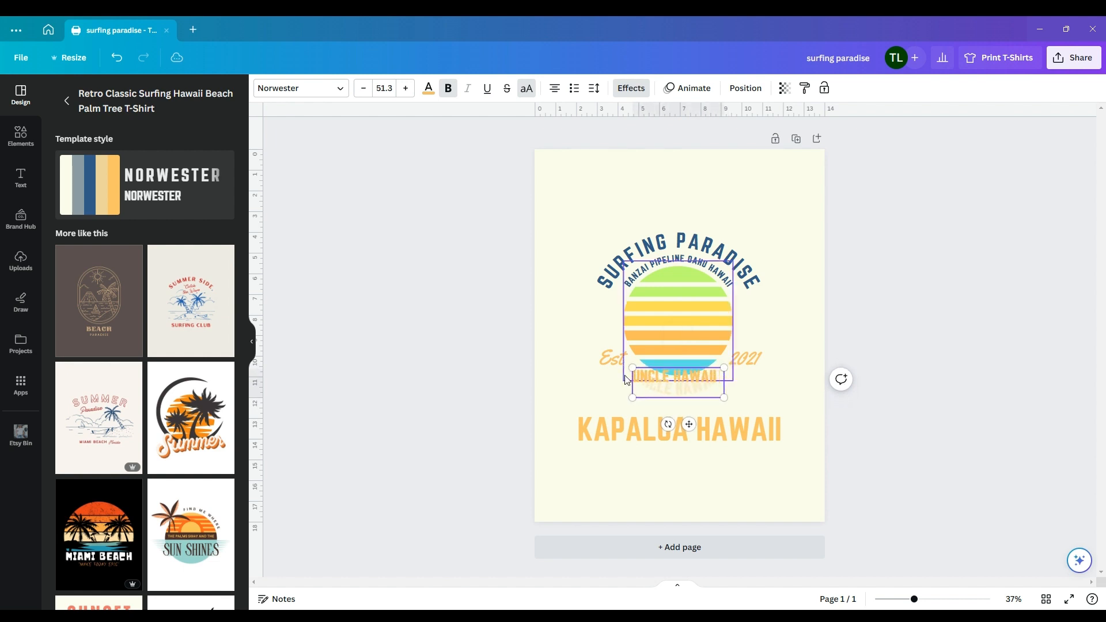
type(" BEACH APPAREL")
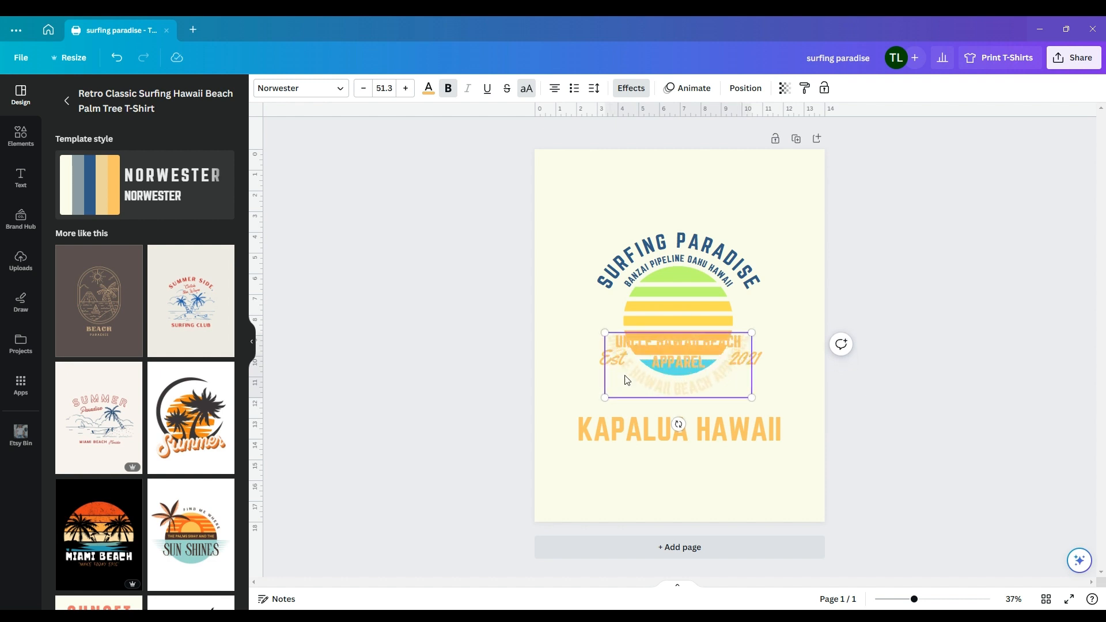
left_click(802, 386)
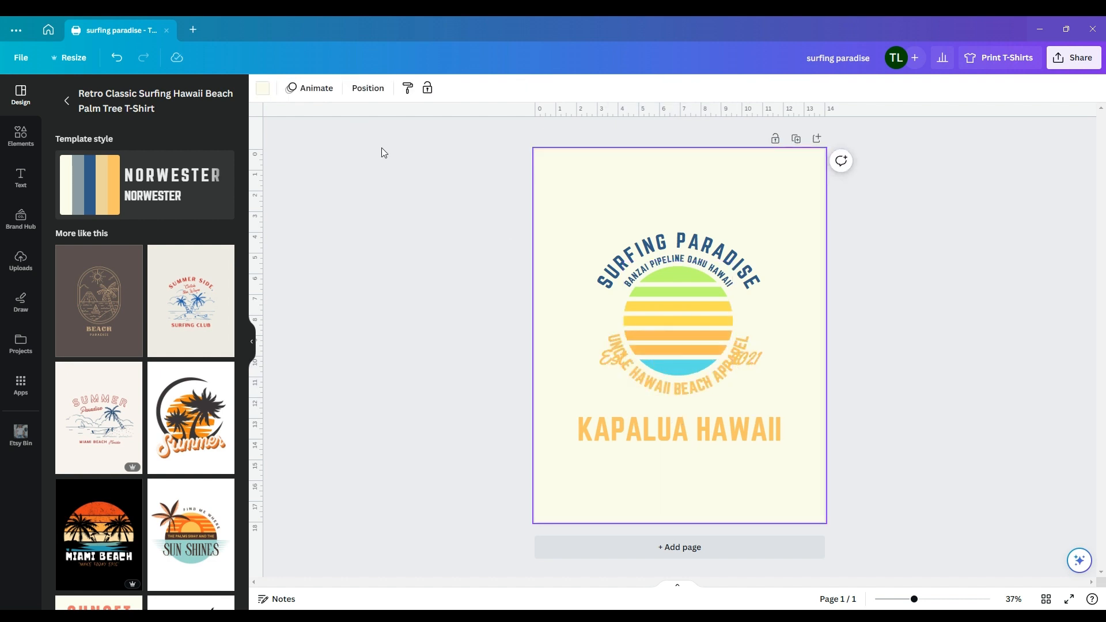
Set the font size of the curved UNCLE HAWAII BEACH APPAREL text to 30.
left_click(698, 387)
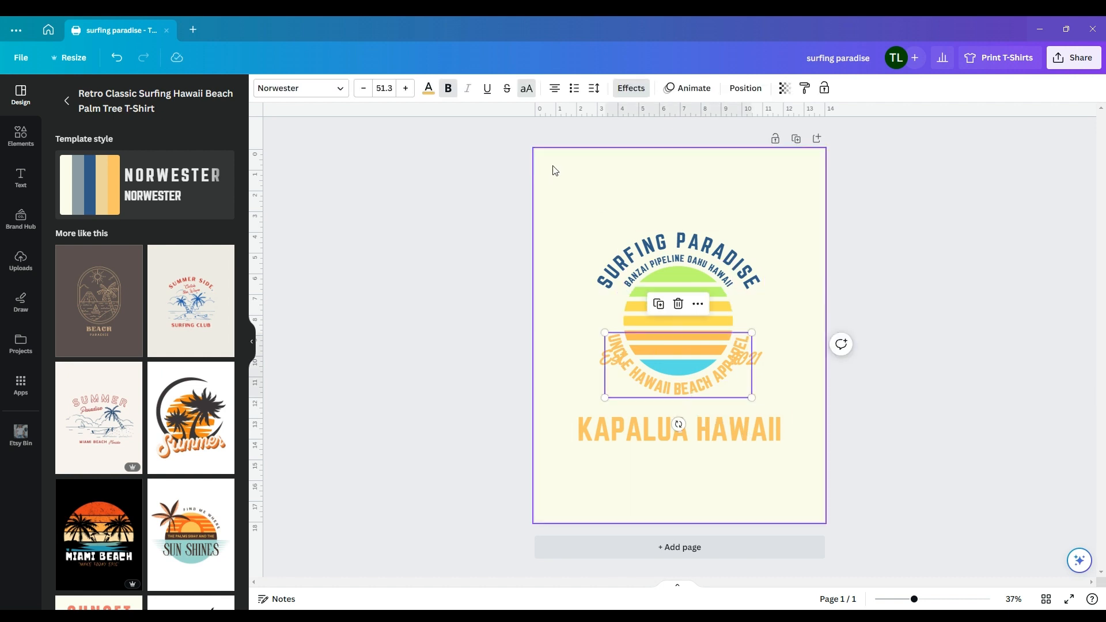
left_click(389, 90)
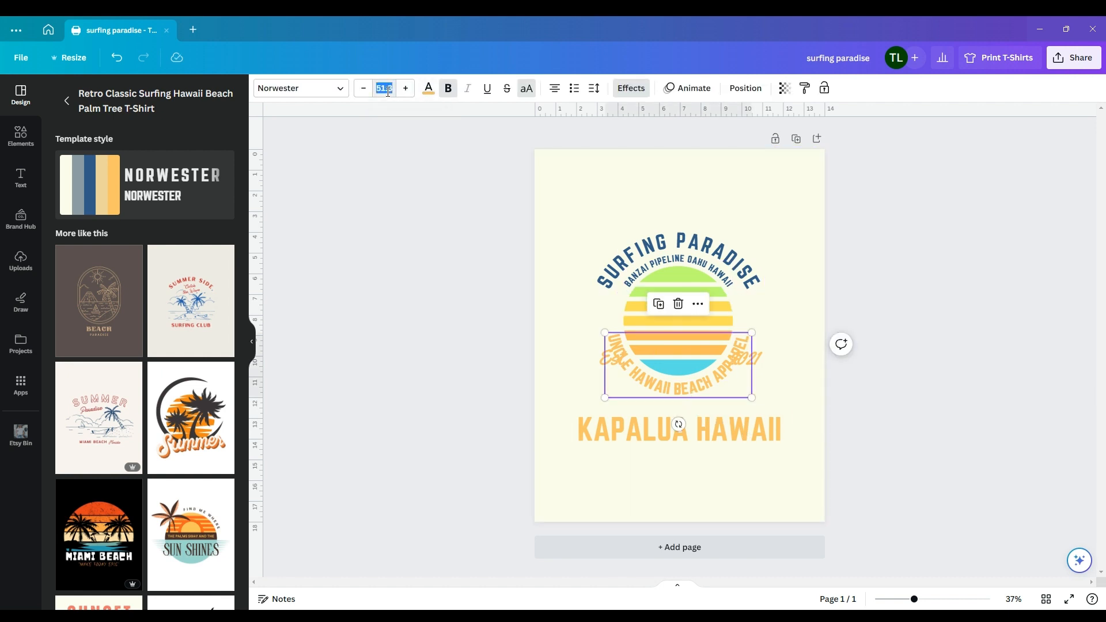
type("220")
key("Return")
left_click(387, 89)
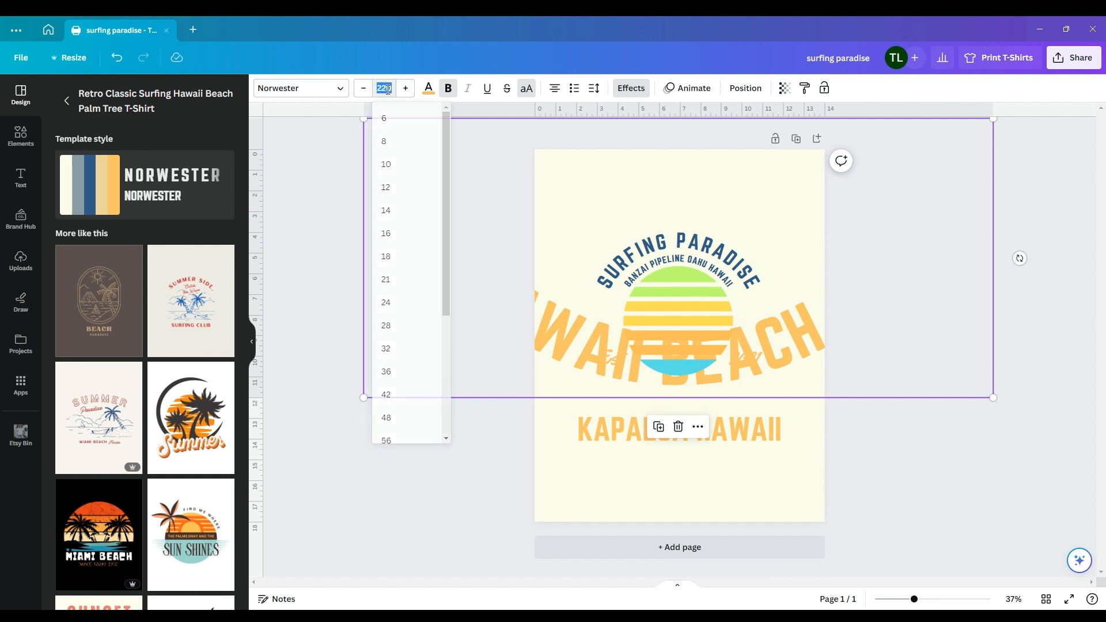
type("20")
key("Return")
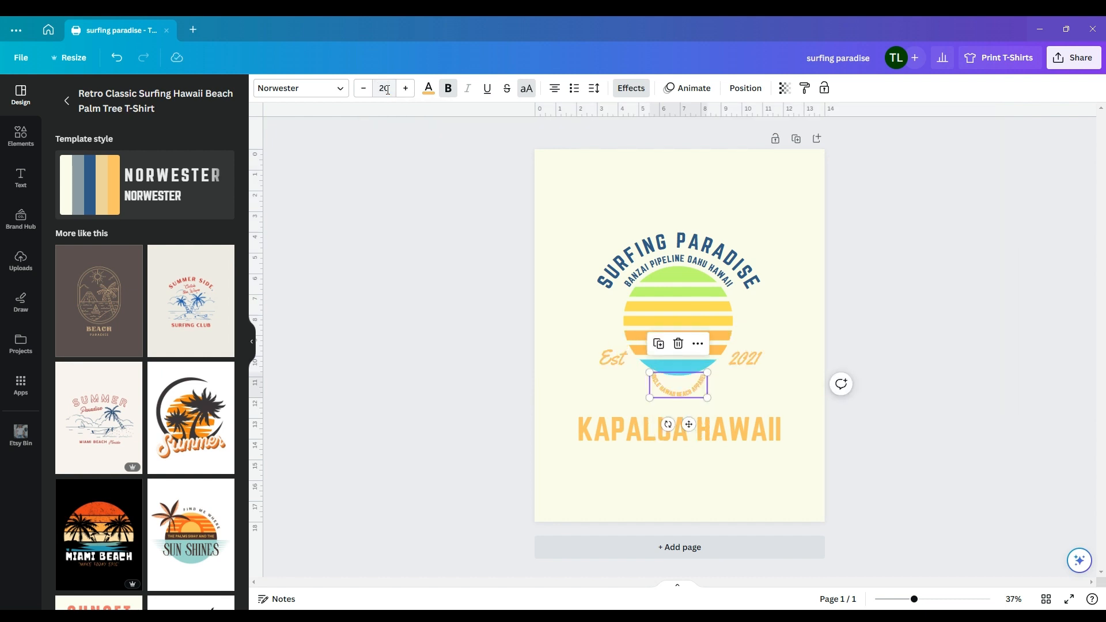
left_click(387, 89)
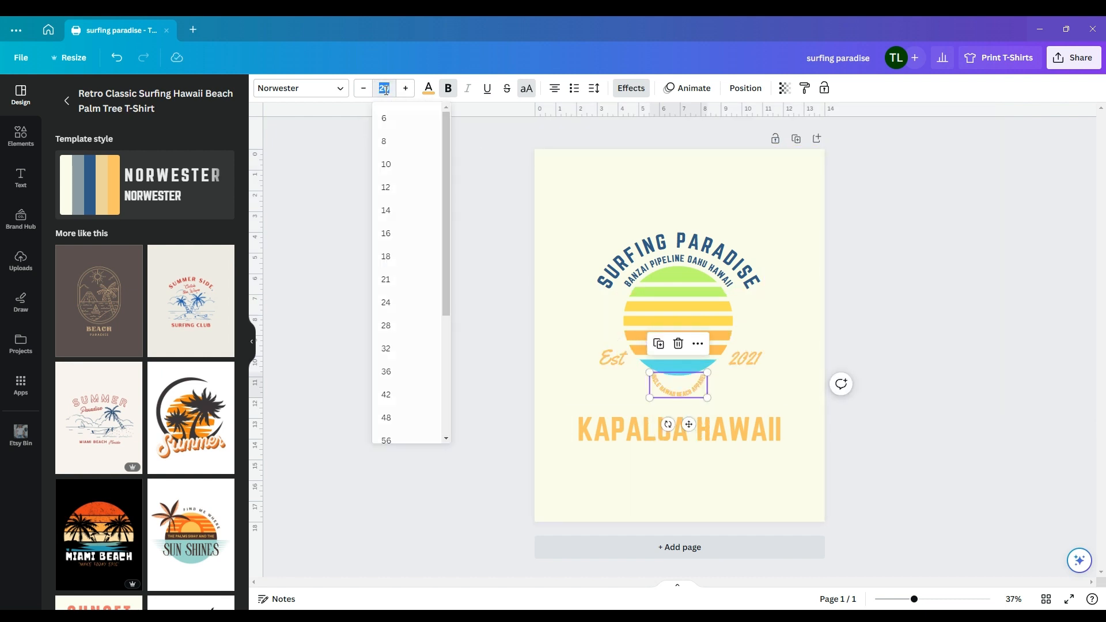
type("30")
key("Return")
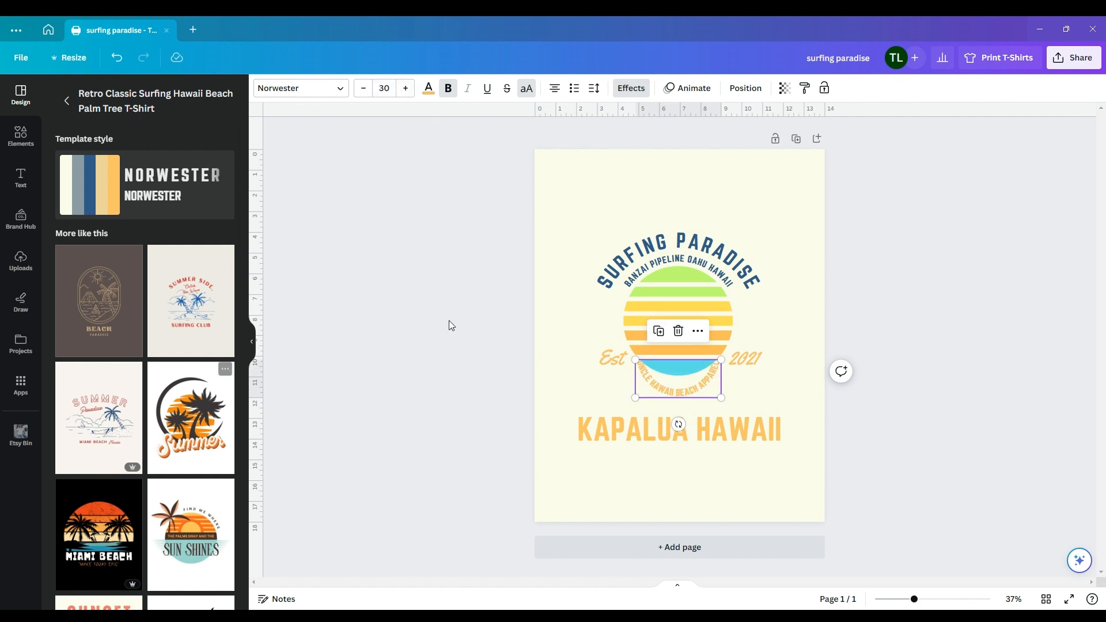
Set the UNCLE HAWAII BEACH APPAREL text's curve to -37 and move it up closer to the sun's lower edge.
left_click(629, 88)
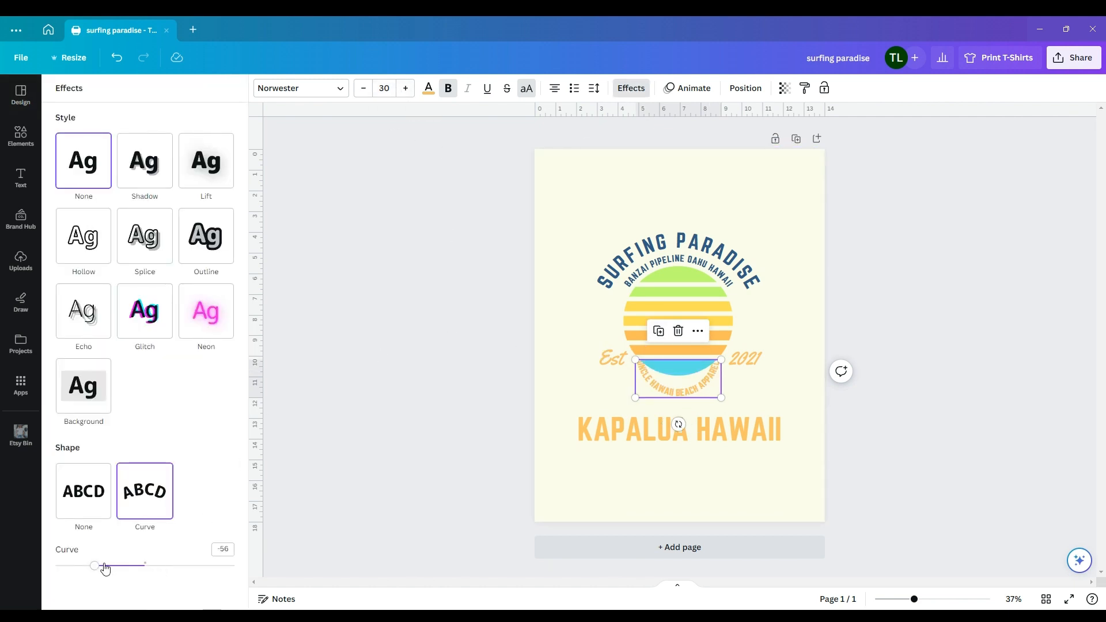
left_click_drag(108, 570, 111, 567)
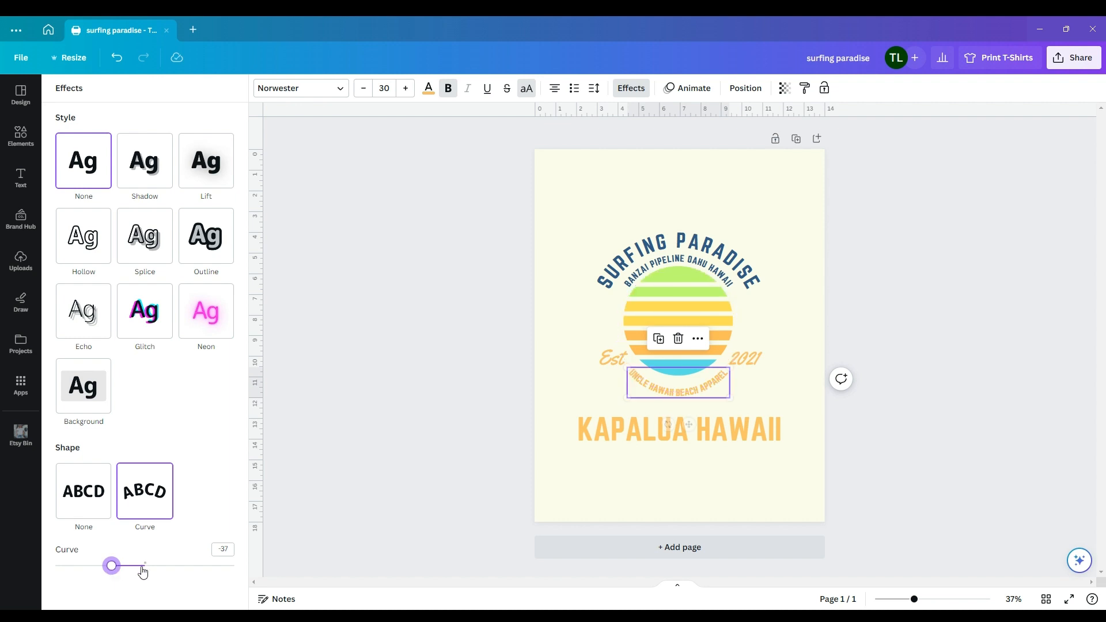
left_click_drag(685, 396, 685, 387)
Reduce the UNCLE HAWAII BEACH APPAREL text to font size 25 and set its curve to -34.
left_click(378, 95)
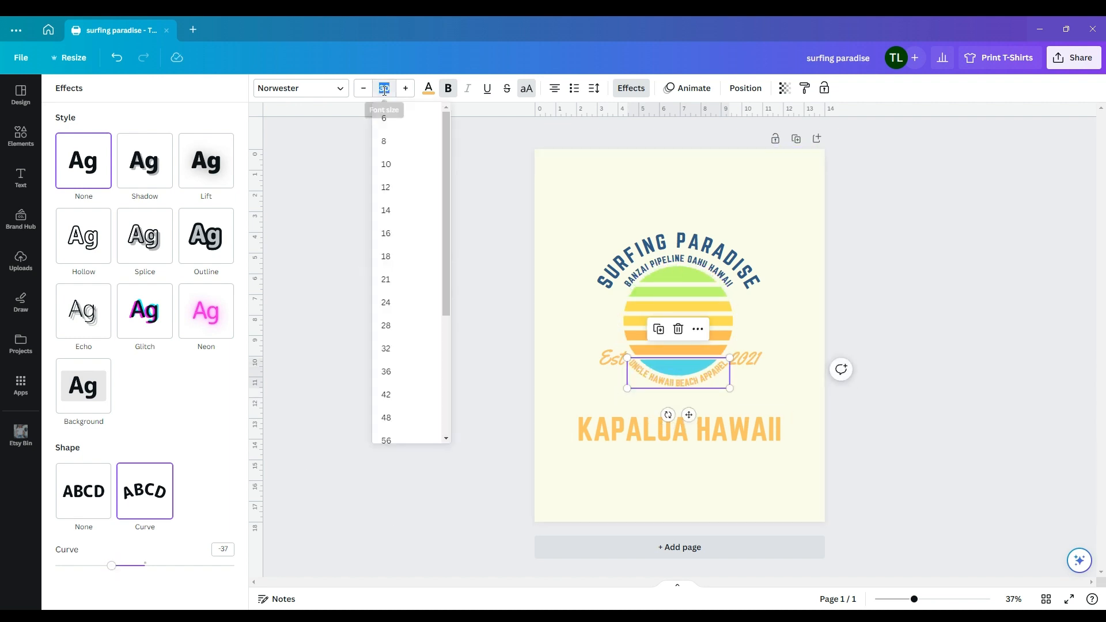
type("25")
key("Return")
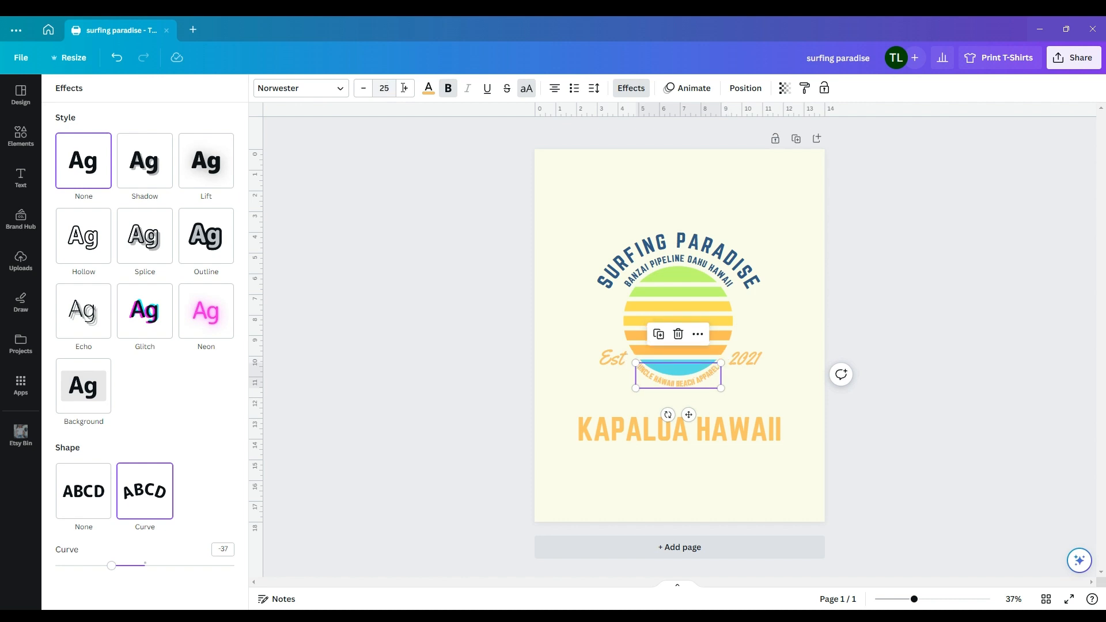
left_click(111, 566)
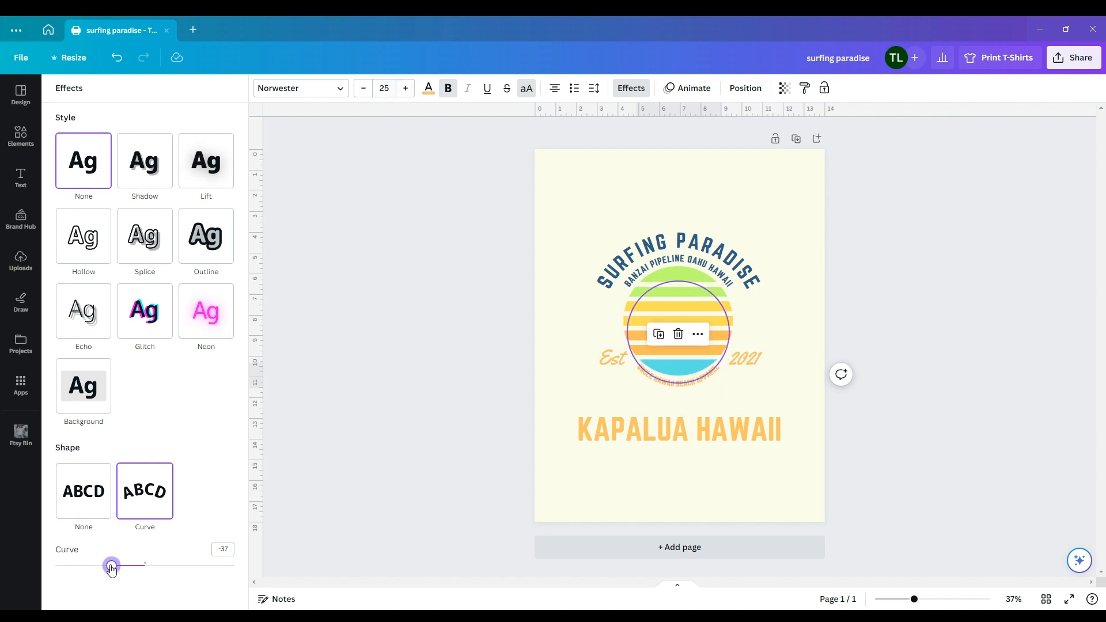
left_click_drag(111, 569, 115, 570)
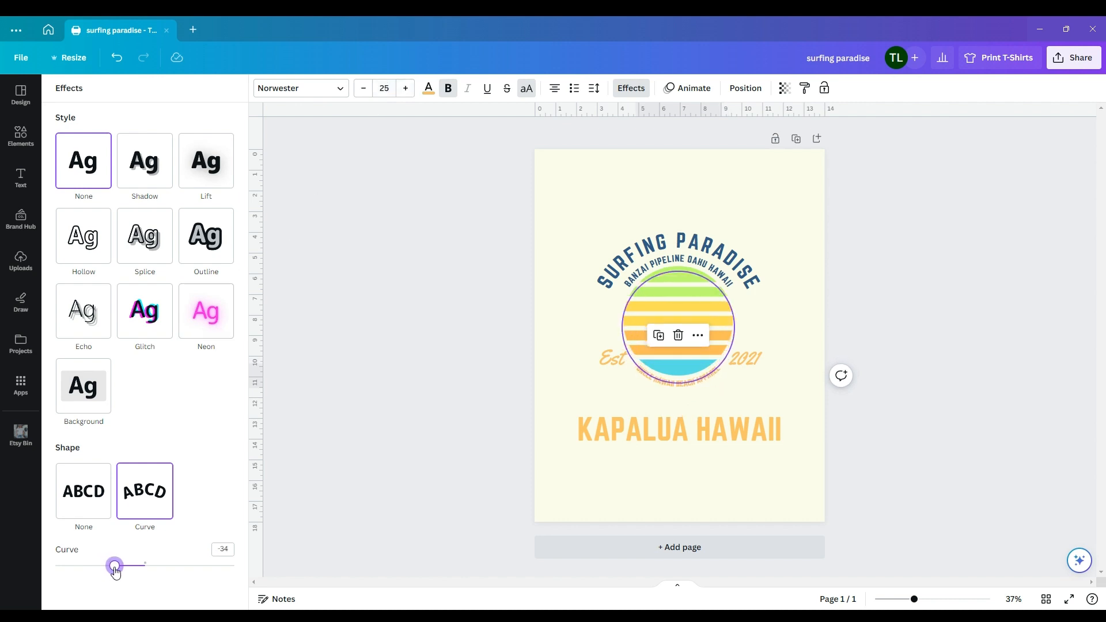
left_click(621, 479)
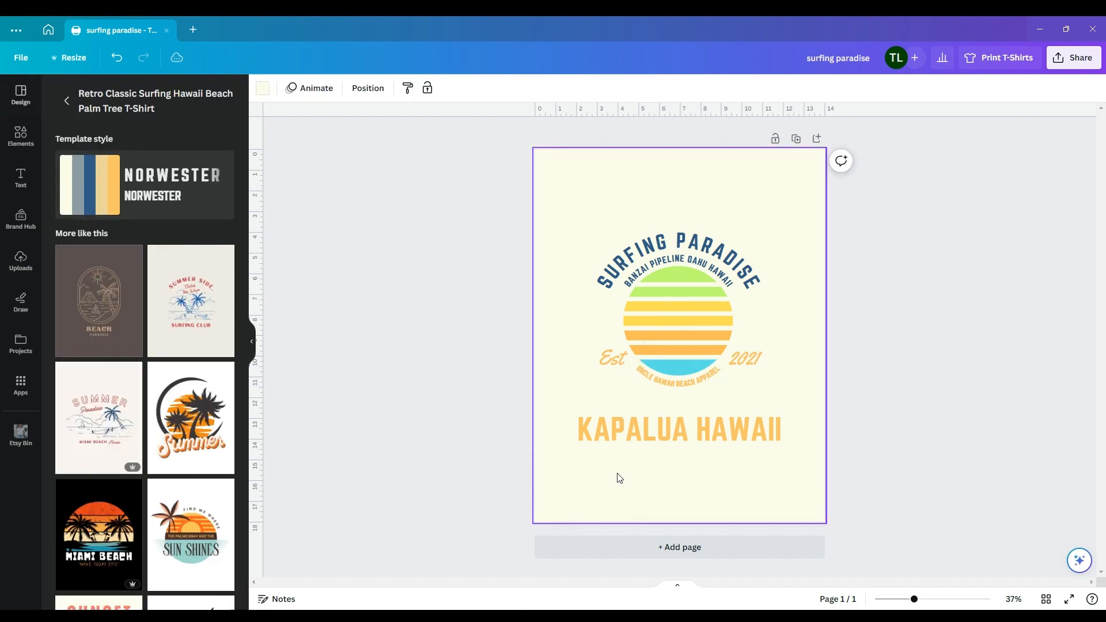
Recolor the UNCLE HAWAII BEACH APPAREL text with the dark blue document color.
left_click(690, 386)
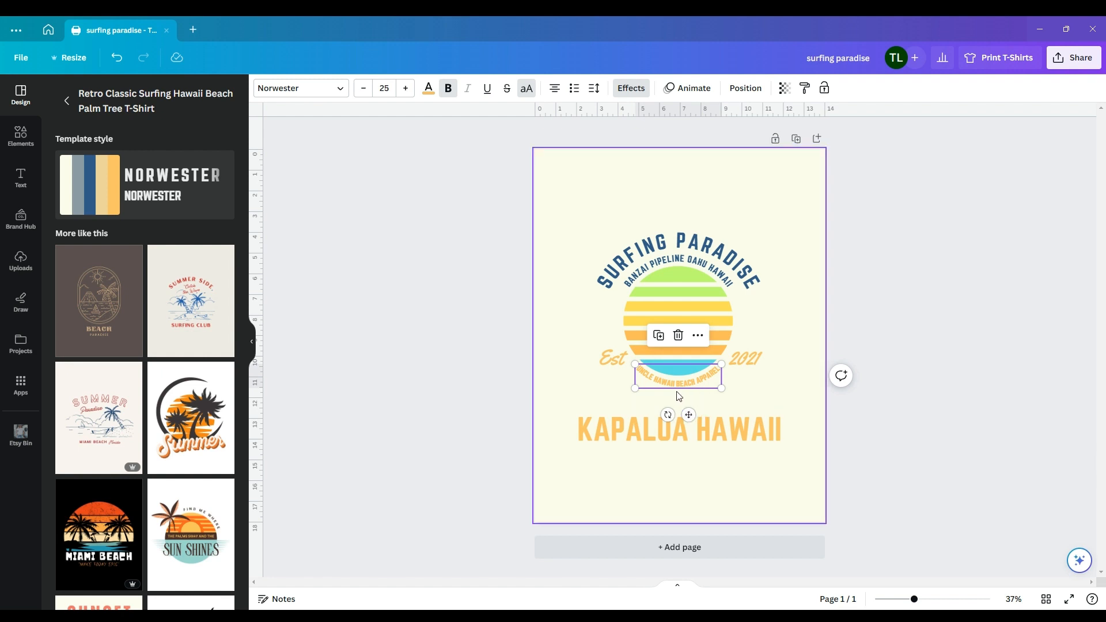
left_click_drag(674, 383, 673, 385)
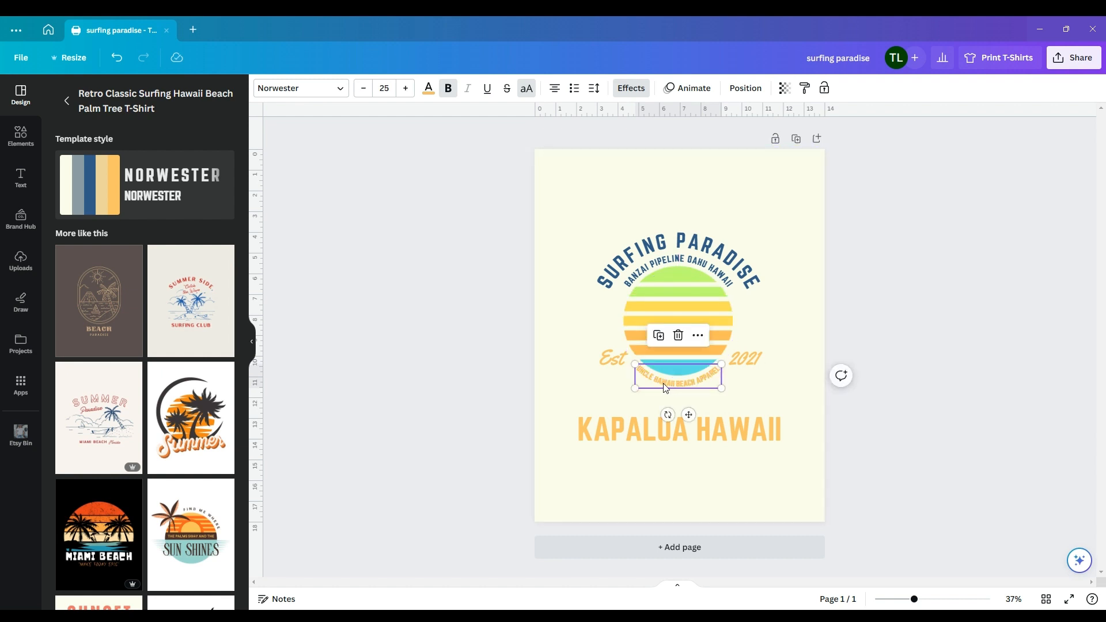
left_click(428, 88)
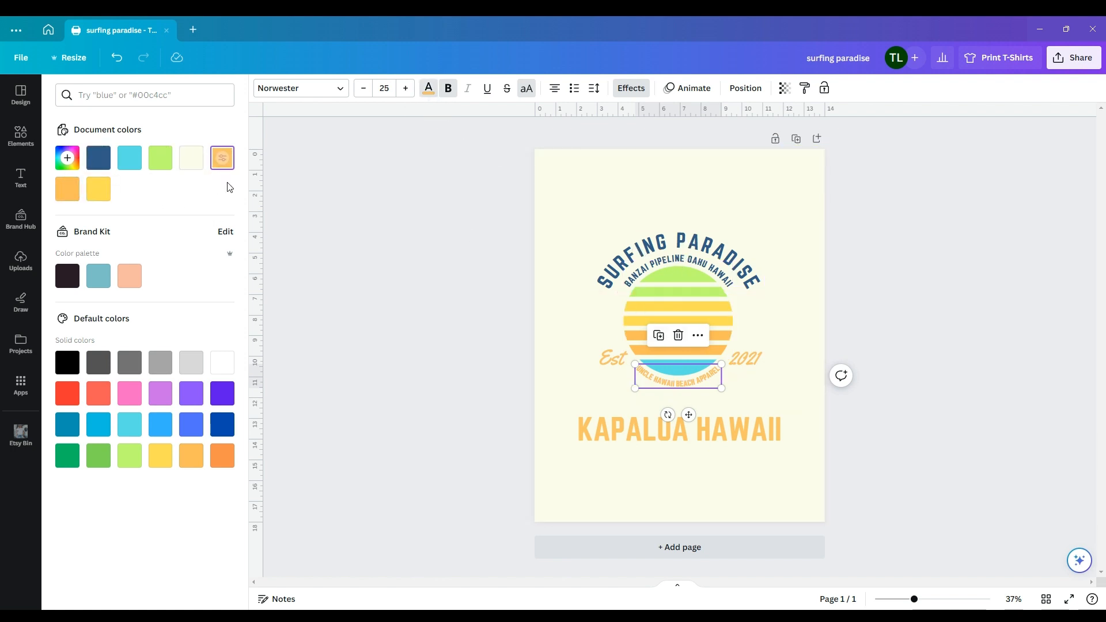
left_click(98, 158)
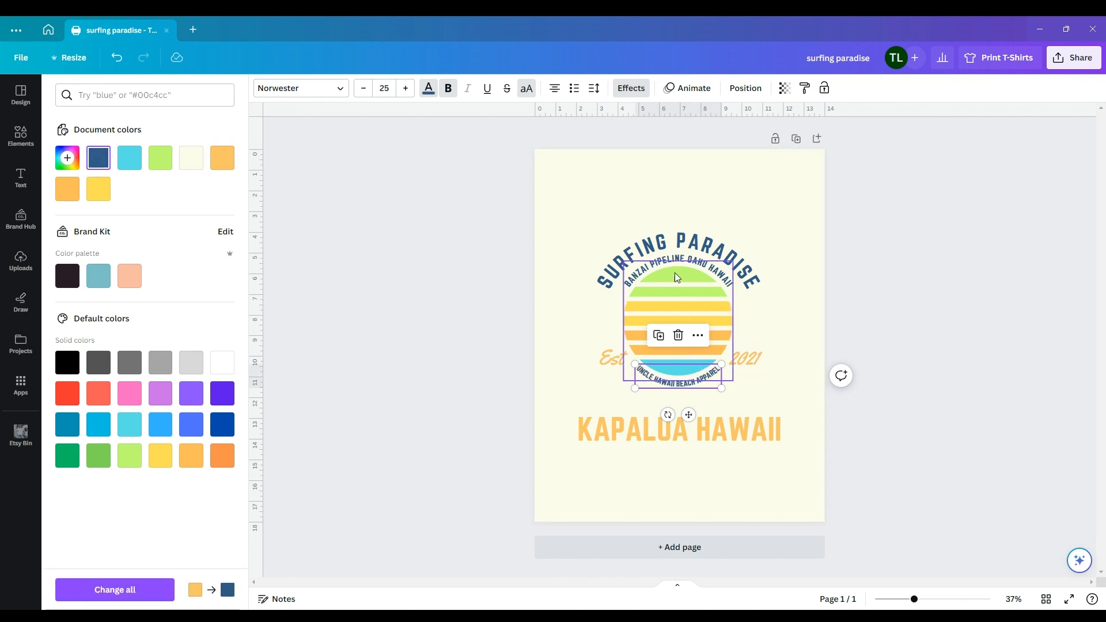
Fine-tune the UNCLE HAWAII BEACH APPAREL text's position by nudging it slightly closer to the sun's lower edge.
left_click(672, 387)
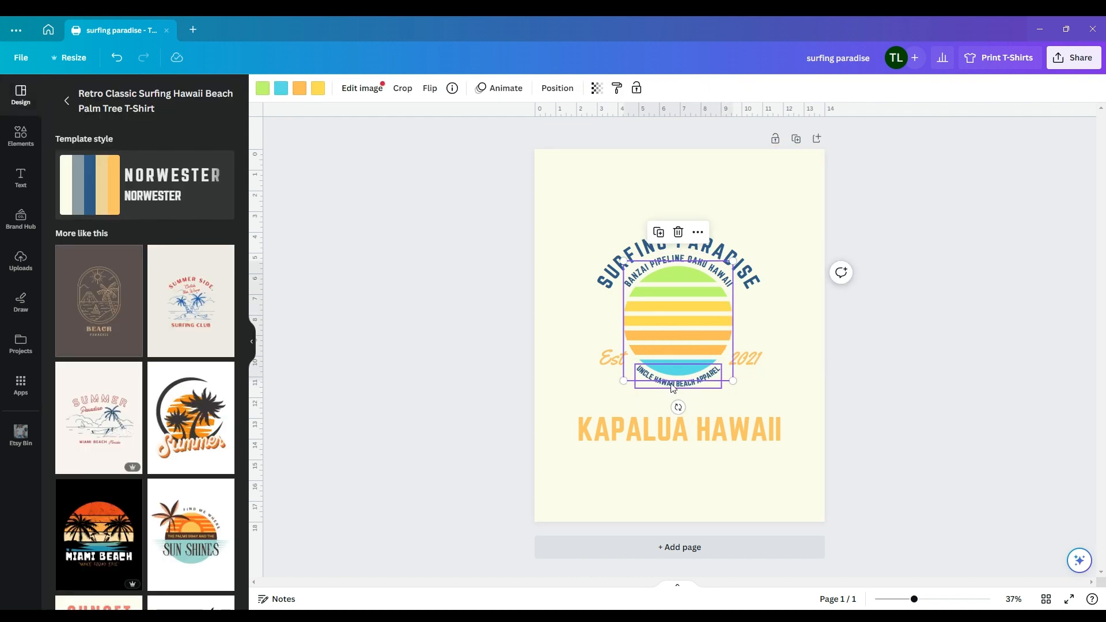
left_click(671, 388)
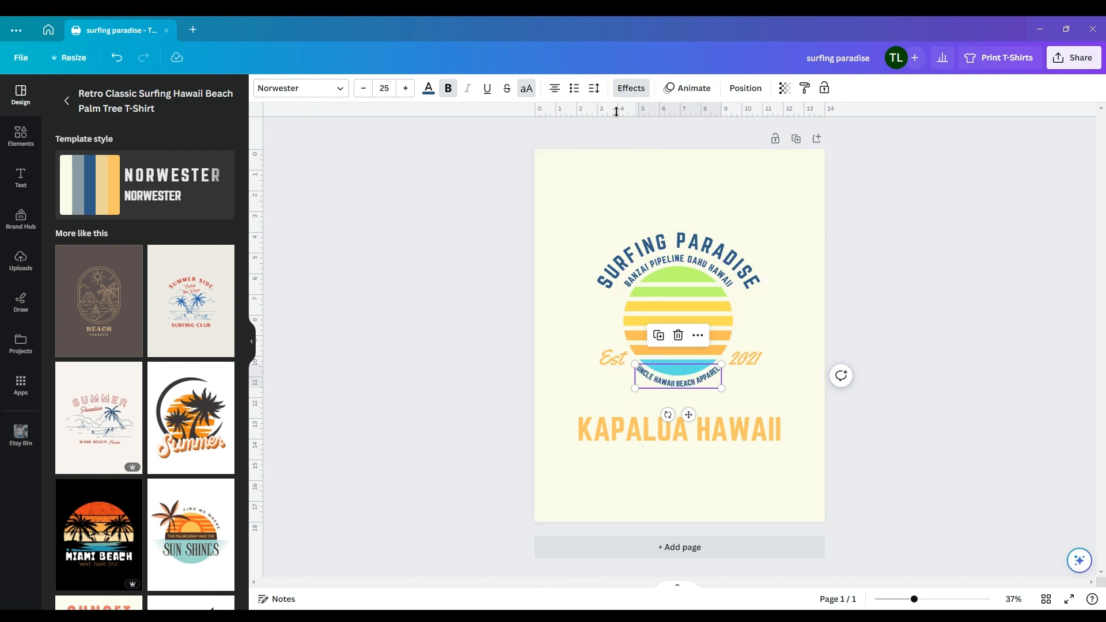
left_click(628, 90)
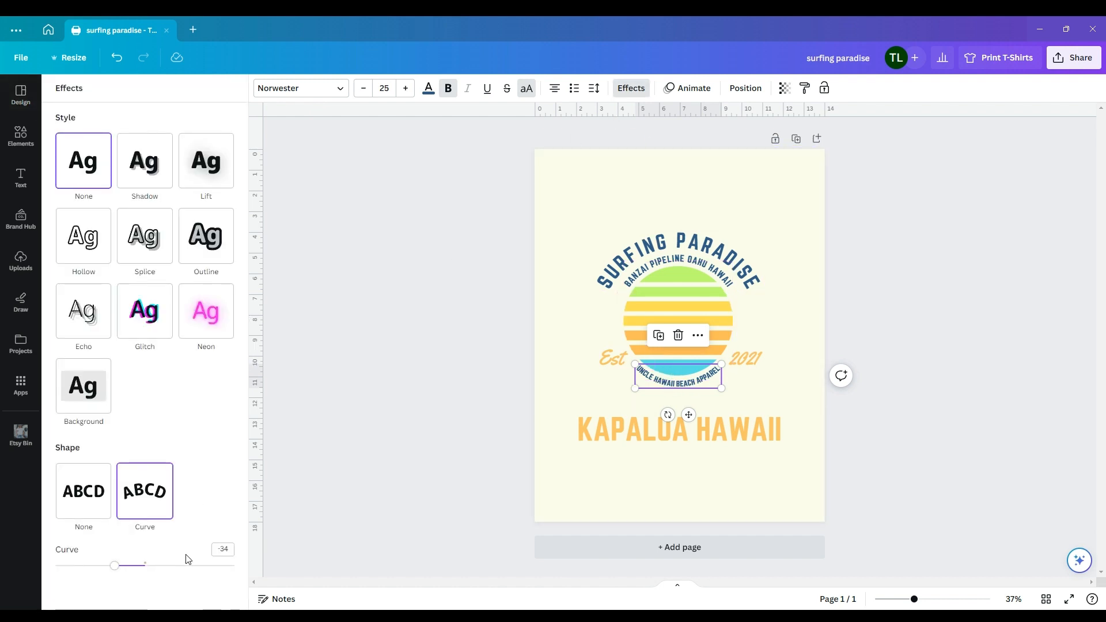
left_click(223, 548)
left_click(115, 565)
left_click_drag(115, 566, 115, 567)
left_click(695, 396)
left_click_drag(689, 383, 681, 386)
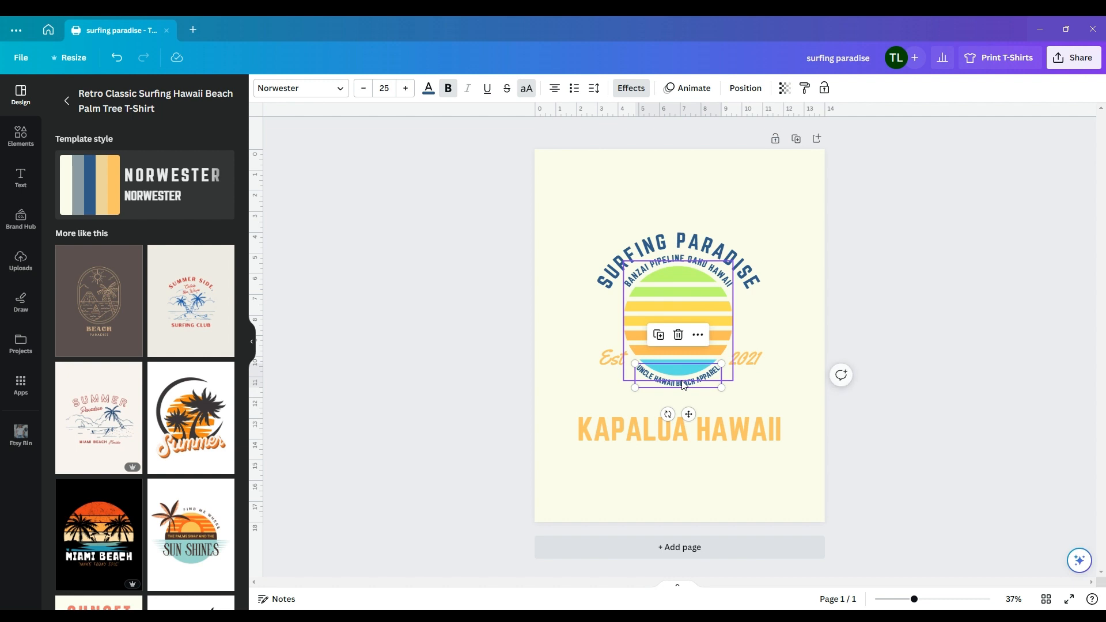
left_click(771, 398)
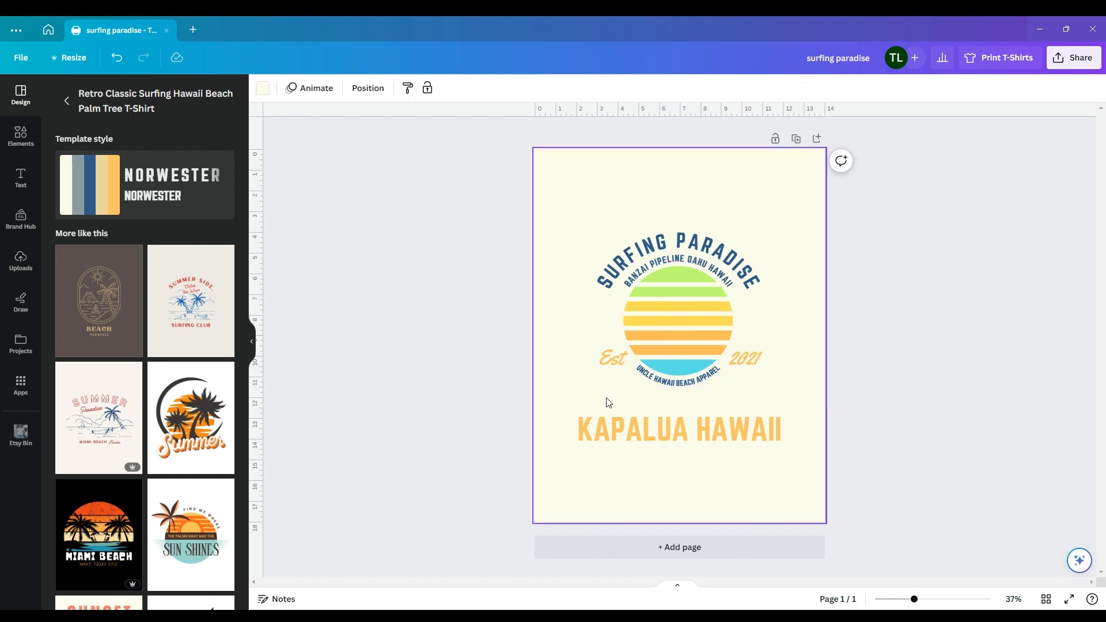
Add the uploaded tropical fish image with the yellow back and blue tail to the design.
left_click(21, 260)
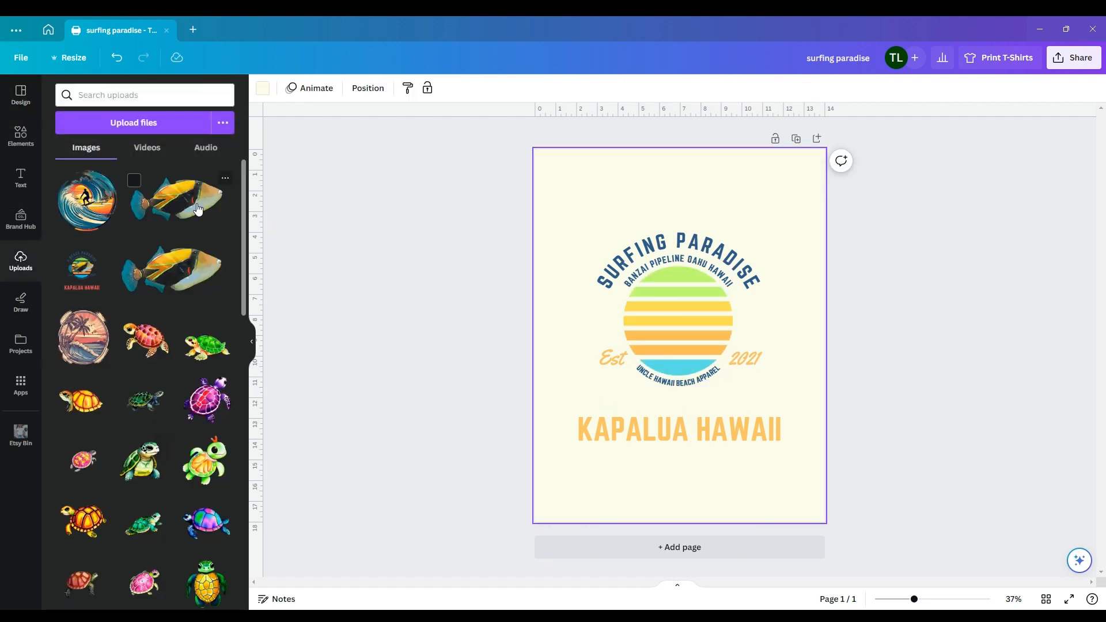
left_click(128, 128)
left_click(182, 206)
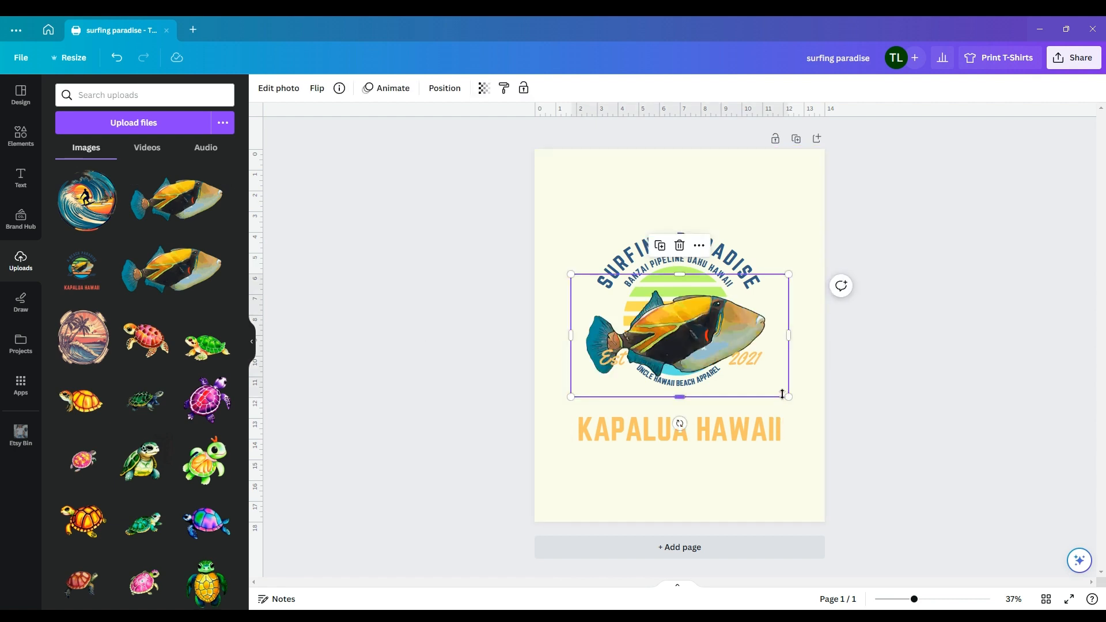
Shrink the fish image to roughly the sun's width and centre it over the striped sun.
left_click_drag(789, 396, 729, 363)
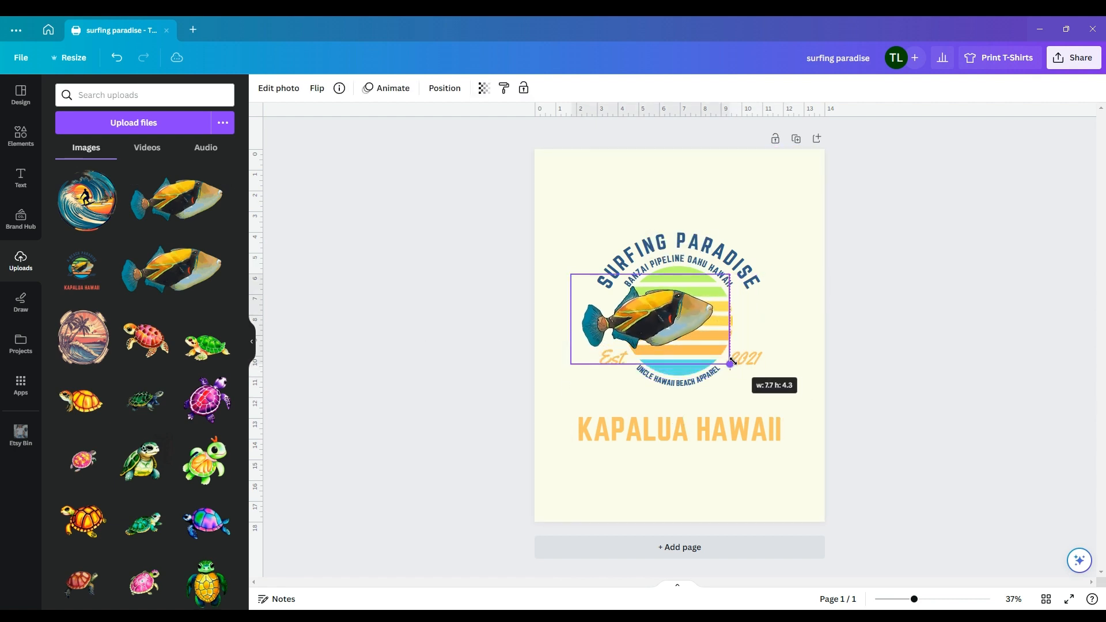
left_click_drag(650, 304, 691, 326)
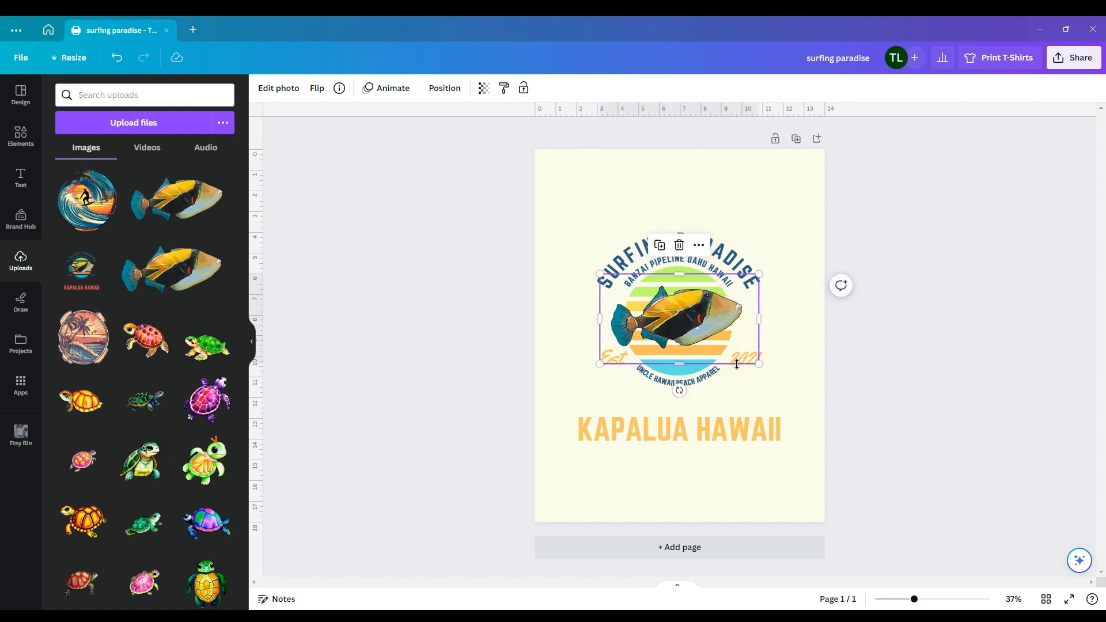
left_click_drag(757, 365, 762, 372)
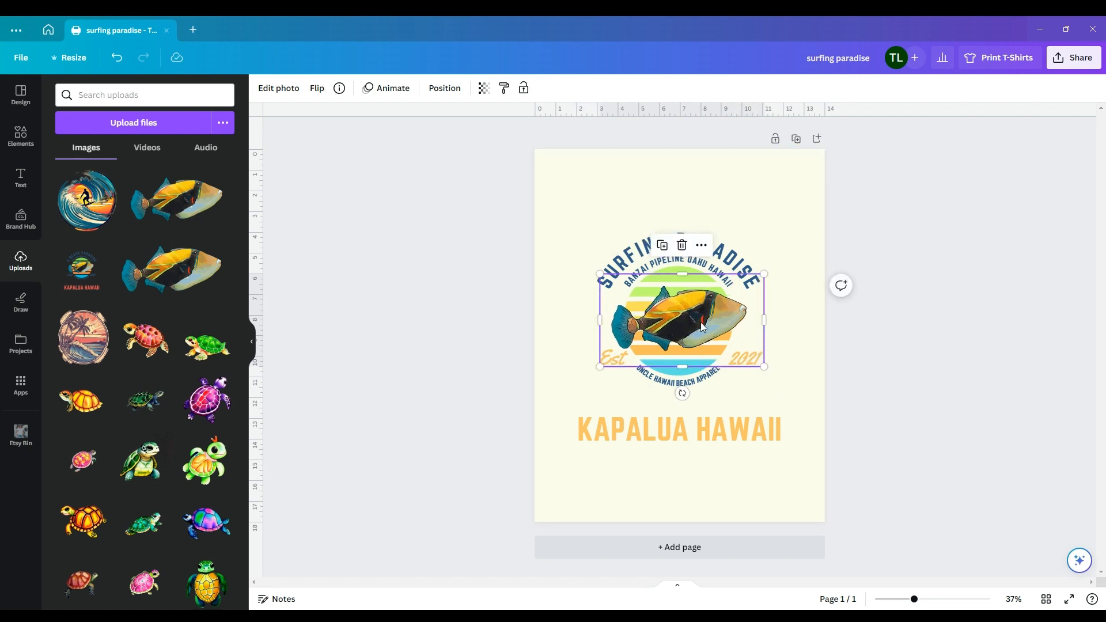
left_click_drag(697, 323, 690, 323)
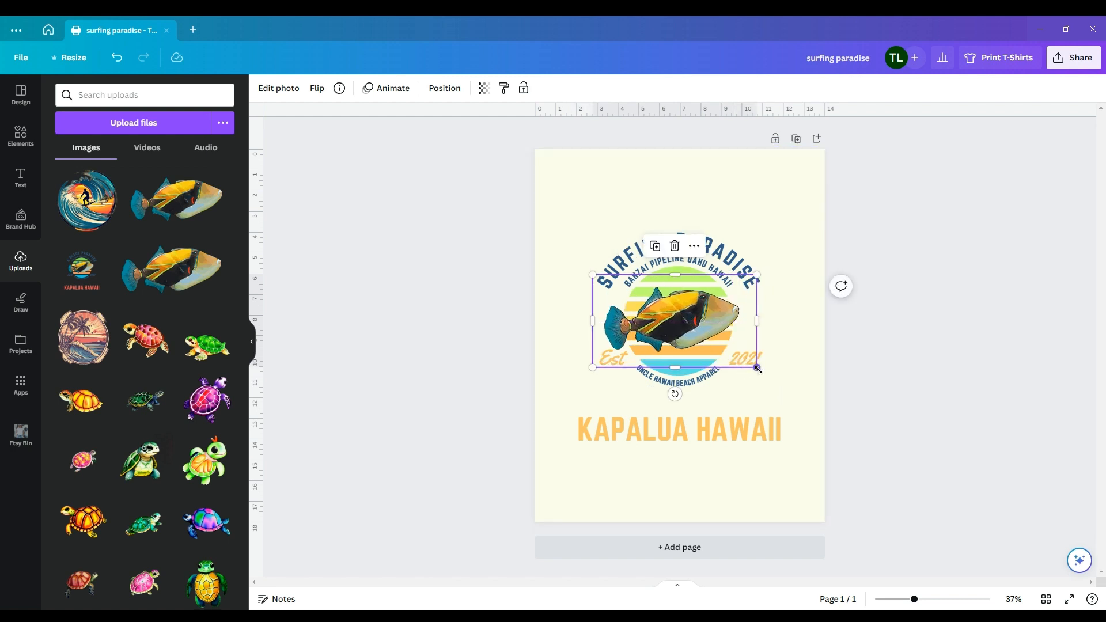
Fine-tune the fish by enlarging it slightly and nudging it into place between the curved texts over the sun.
left_click_drag(756, 367, 759, 368)
left_click_drag(682, 326, 682, 327)
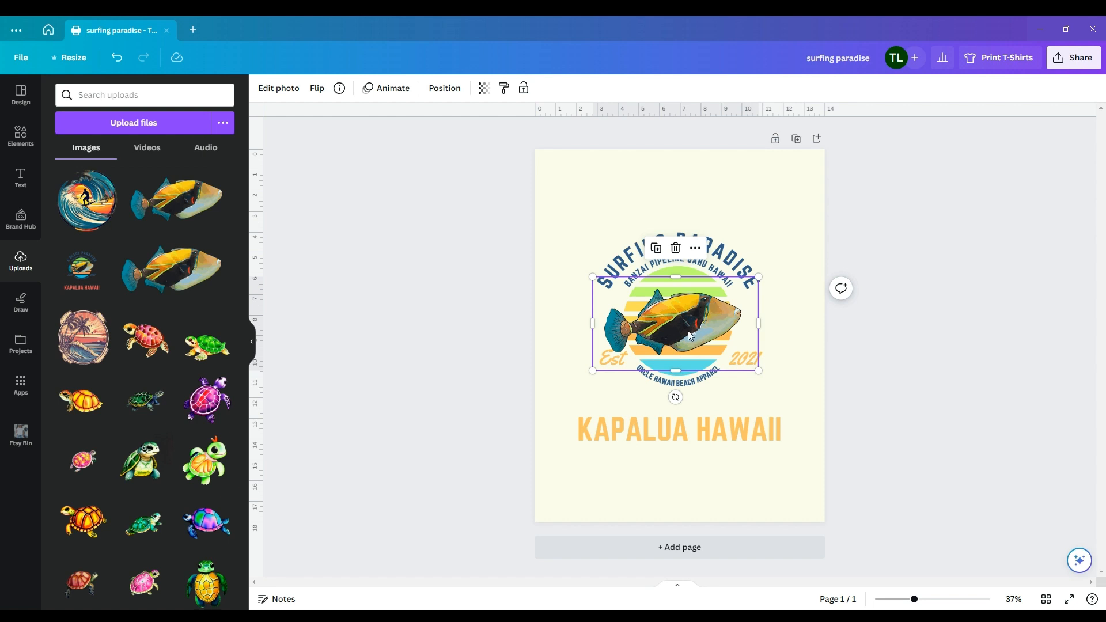
left_click_drag(687, 332, 690, 321)
left_click_drag(761, 369, 764, 370)
left_click_drag(686, 323, 680, 323)
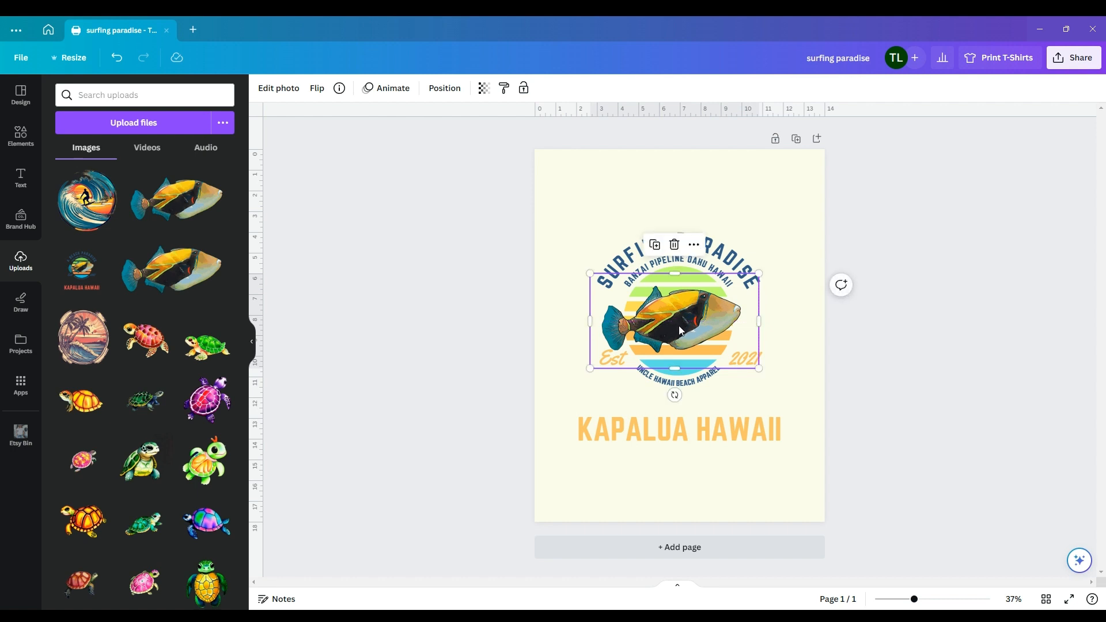
left_click(750, 403)
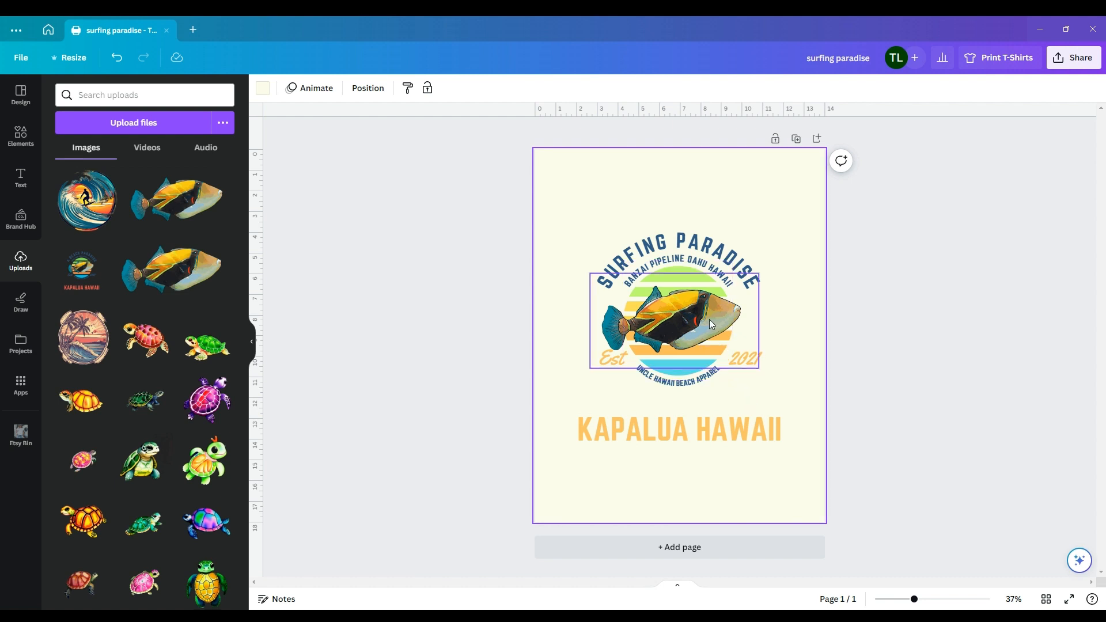
left_click(679, 330)
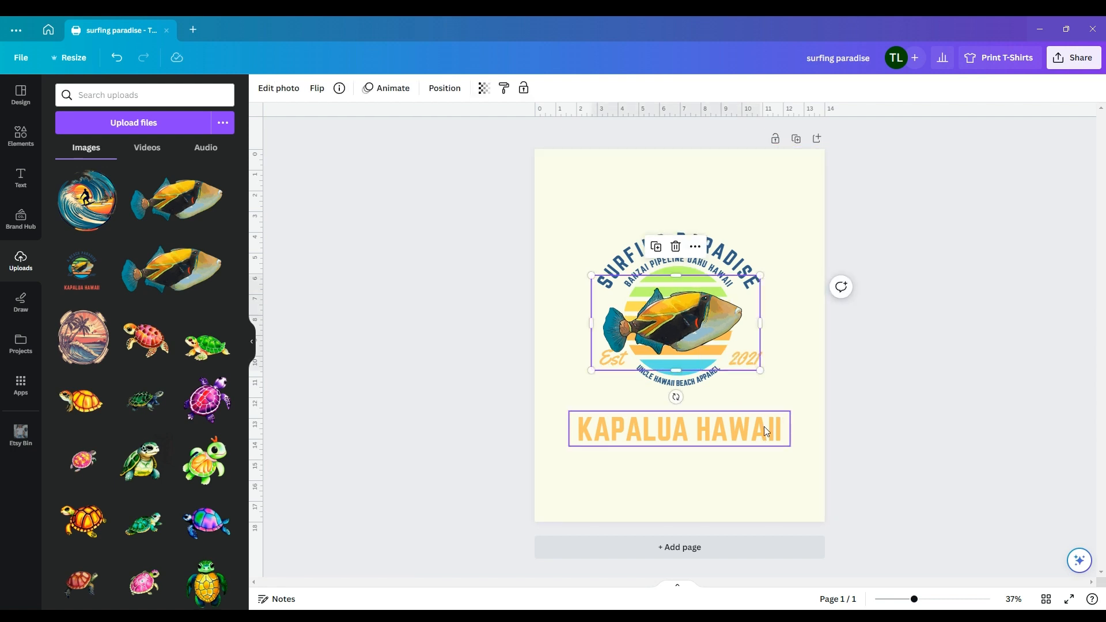
left_click(758, 407)
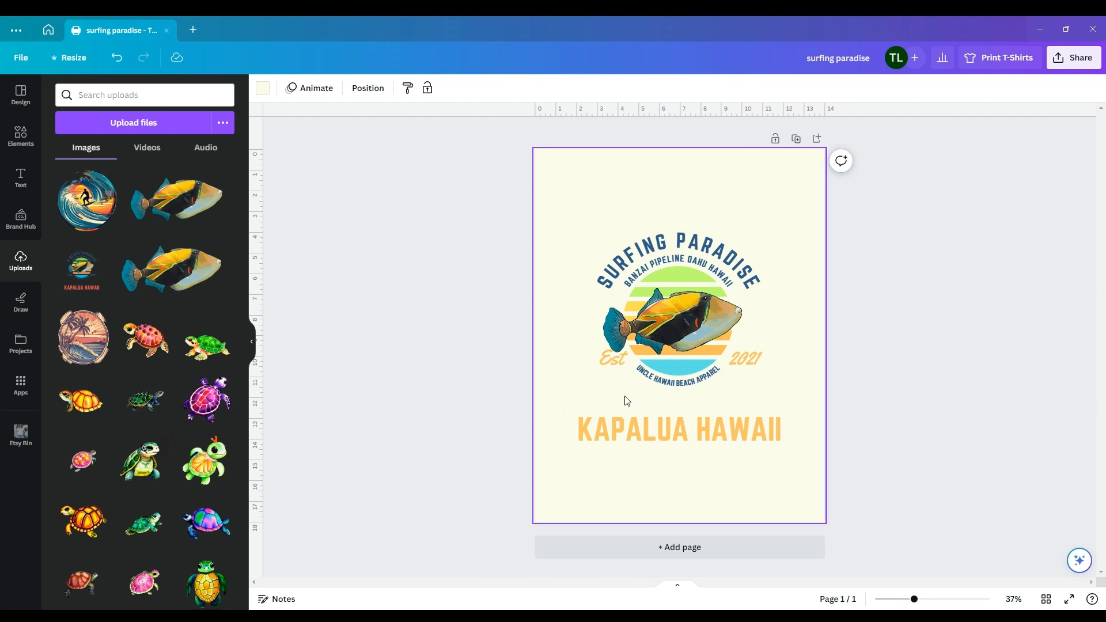
Change the year text beside the sun to 2023.
left_click(617, 369)
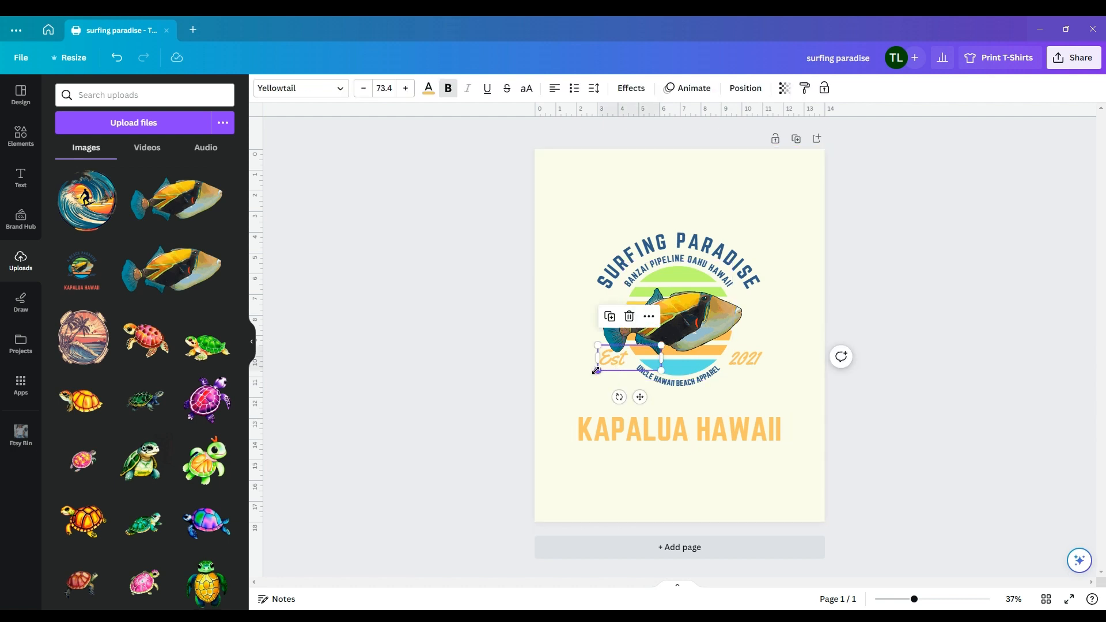
left_click(748, 360)
double_click(748, 361)
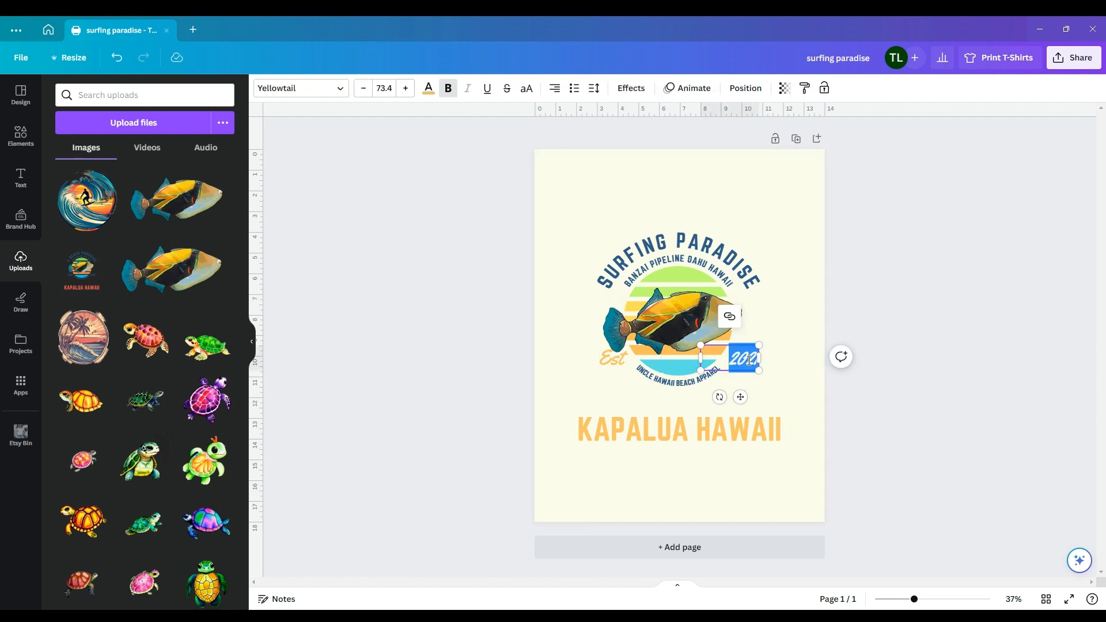
type("2023")
left_click(794, 323)
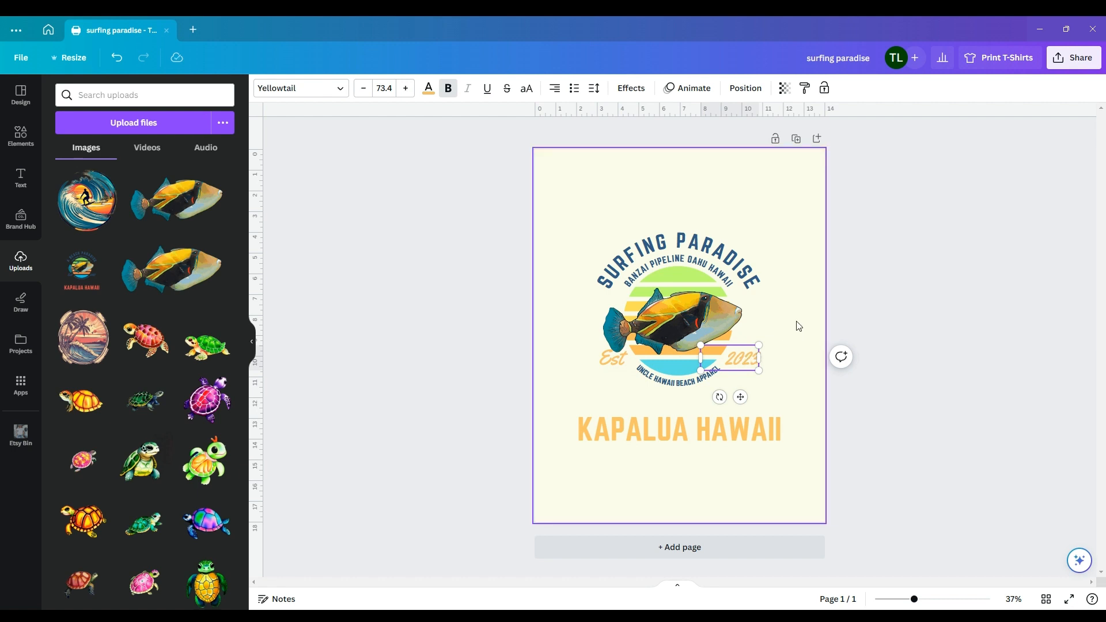
Recolor both the Est and 2023 texts with the teal photo color taken from the fish.
left_click(630, 371)
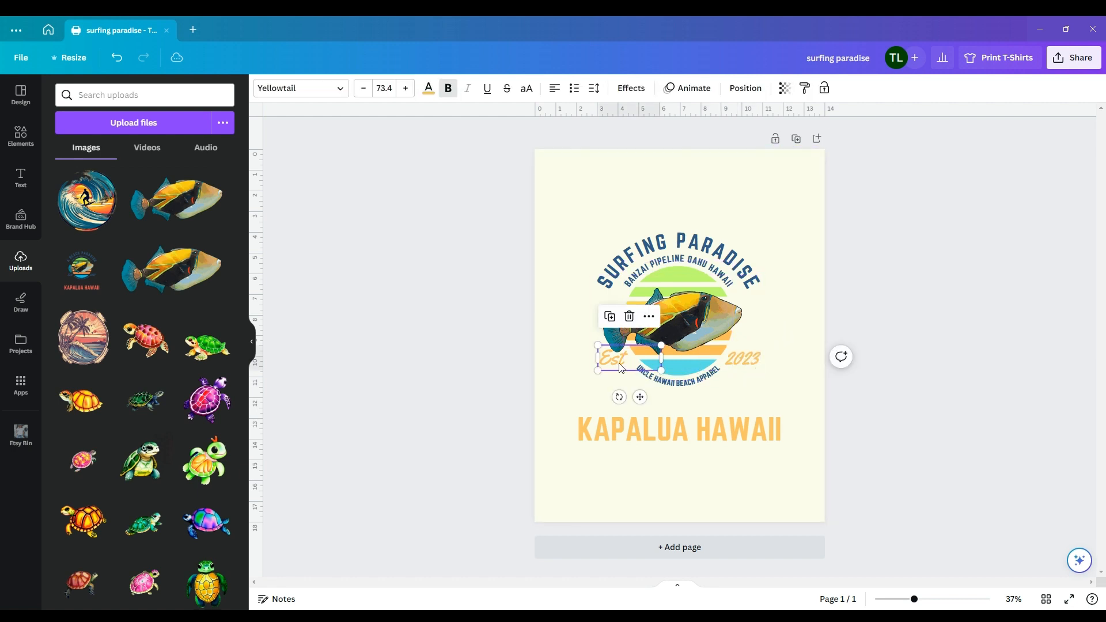
left_click(428, 89)
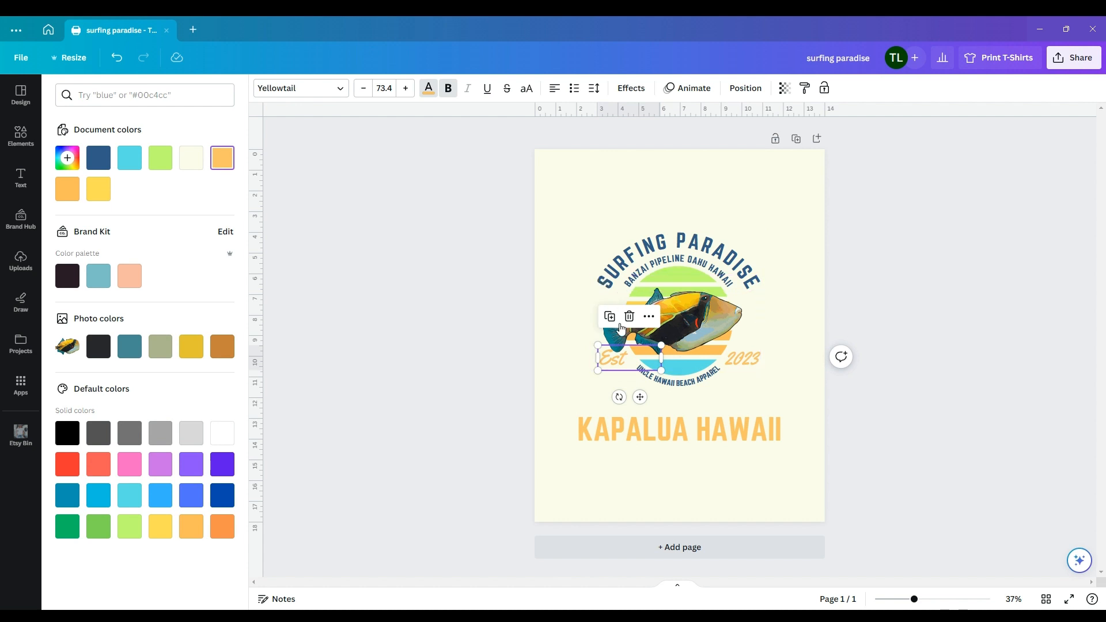
left_click(125, 349)
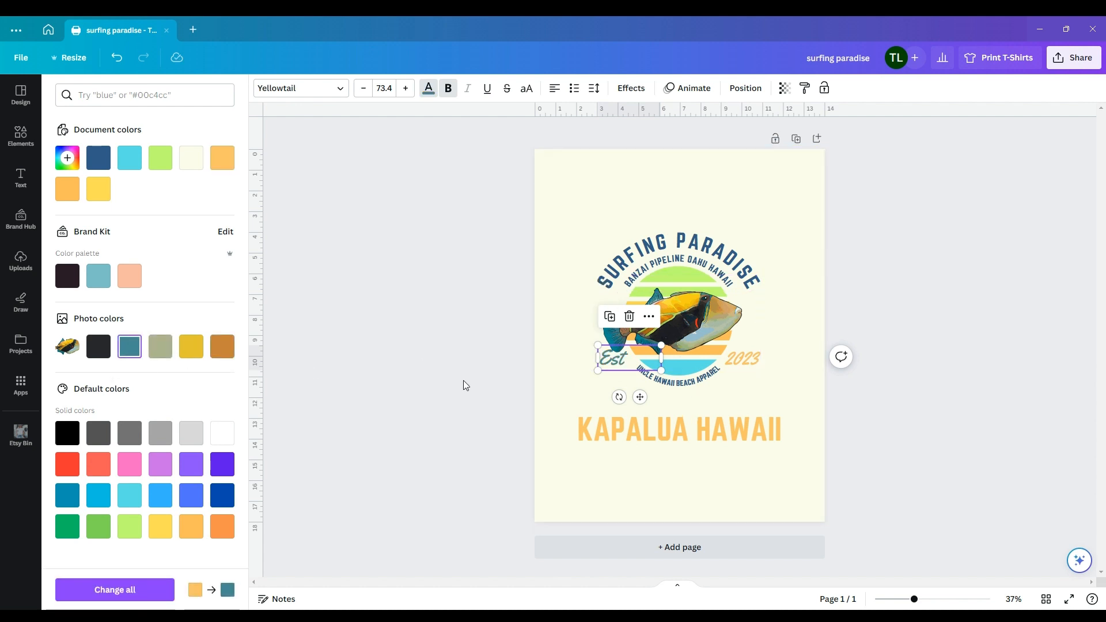
left_click(739, 361)
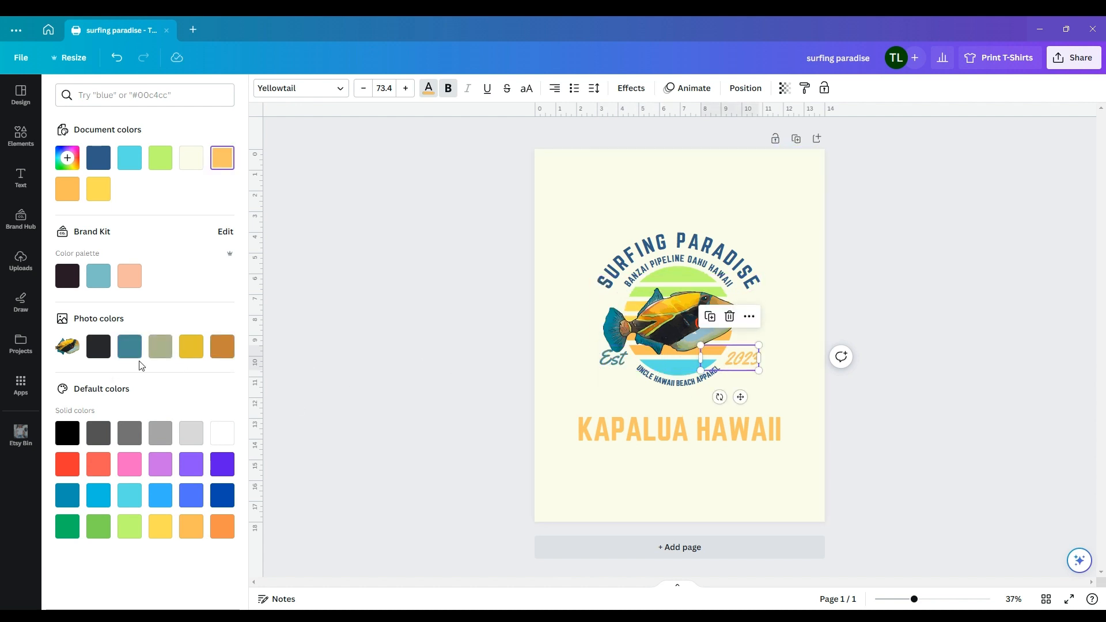
left_click(130, 346)
left_click(783, 400)
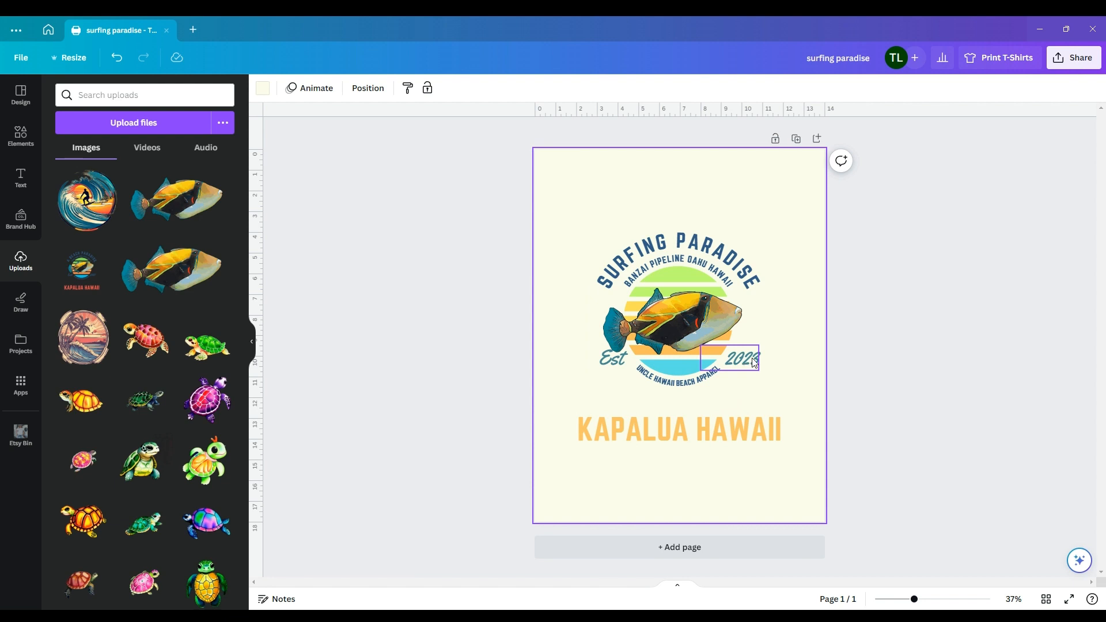
left_click(617, 361)
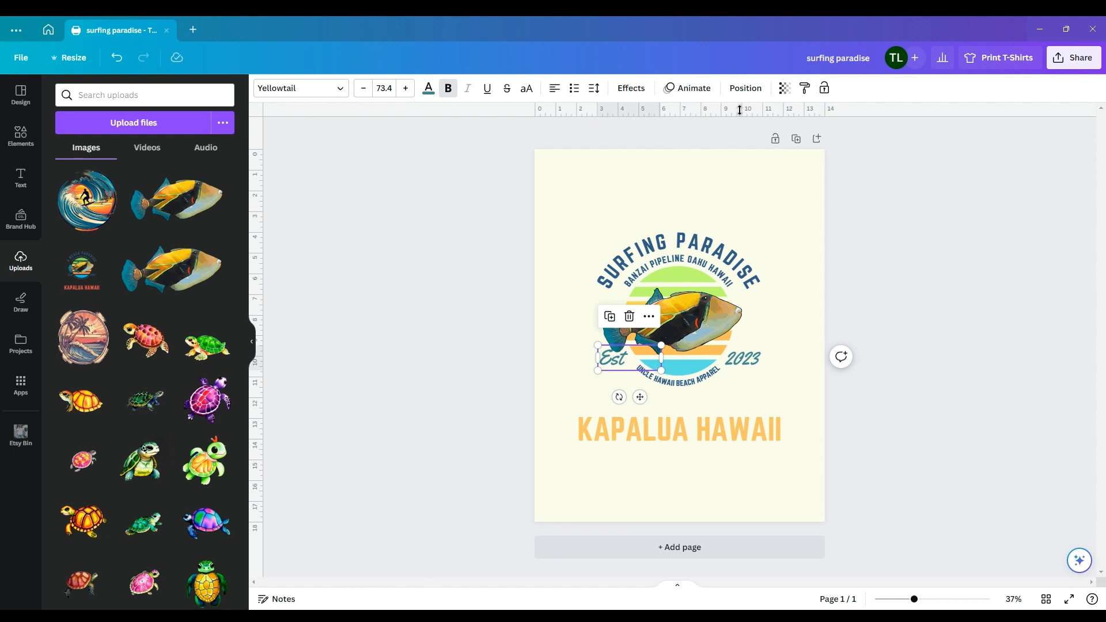
left_click(745, 89)
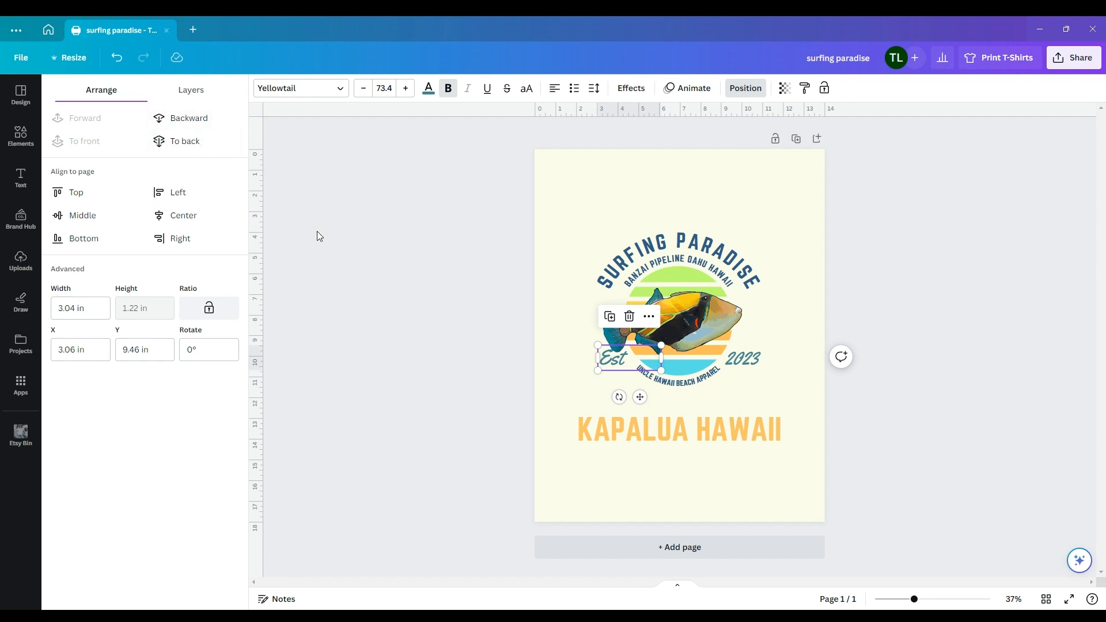
left_click(331, 300)
left_click(766, 392)
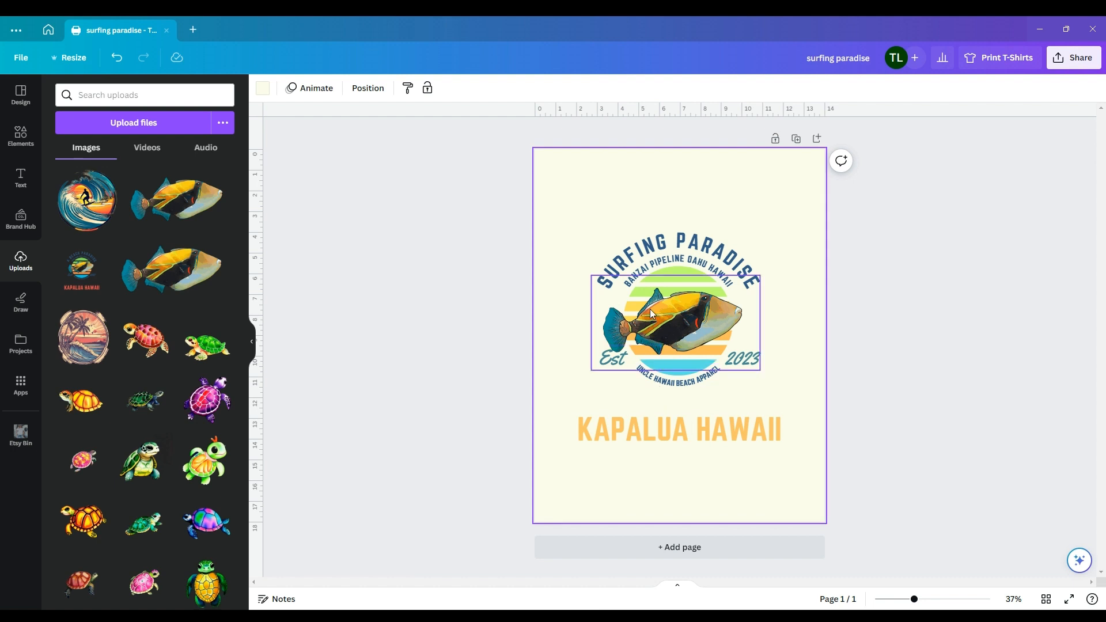
Replace the curved SURFING PARADISE heading above the sun with A BEACH PARADISE.
left_click(677, 251)
left_click(676, 247)
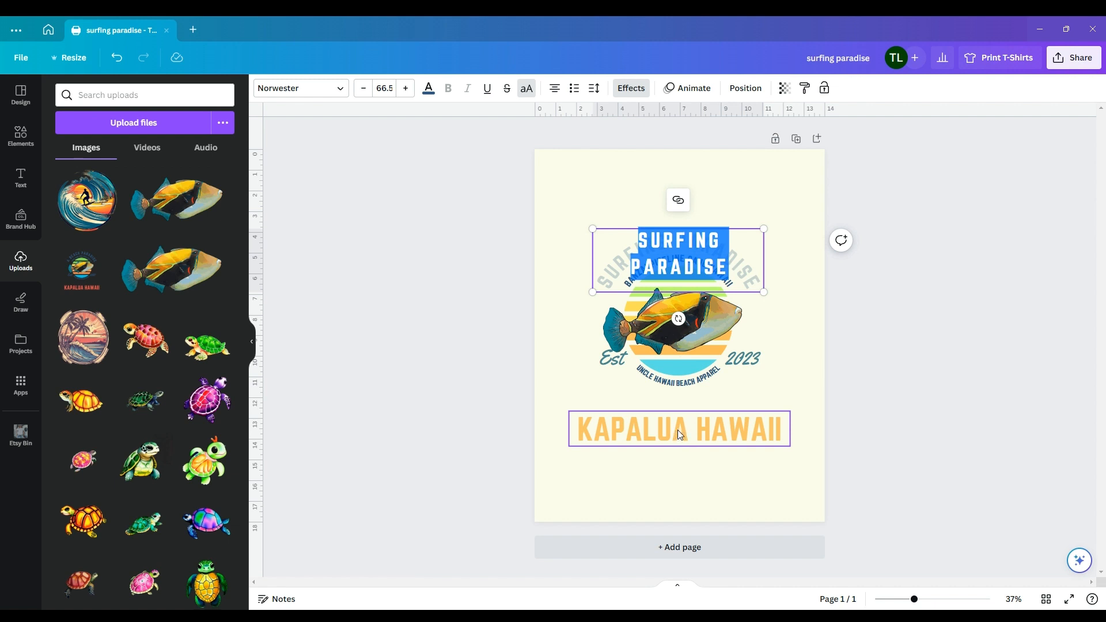
type("A")
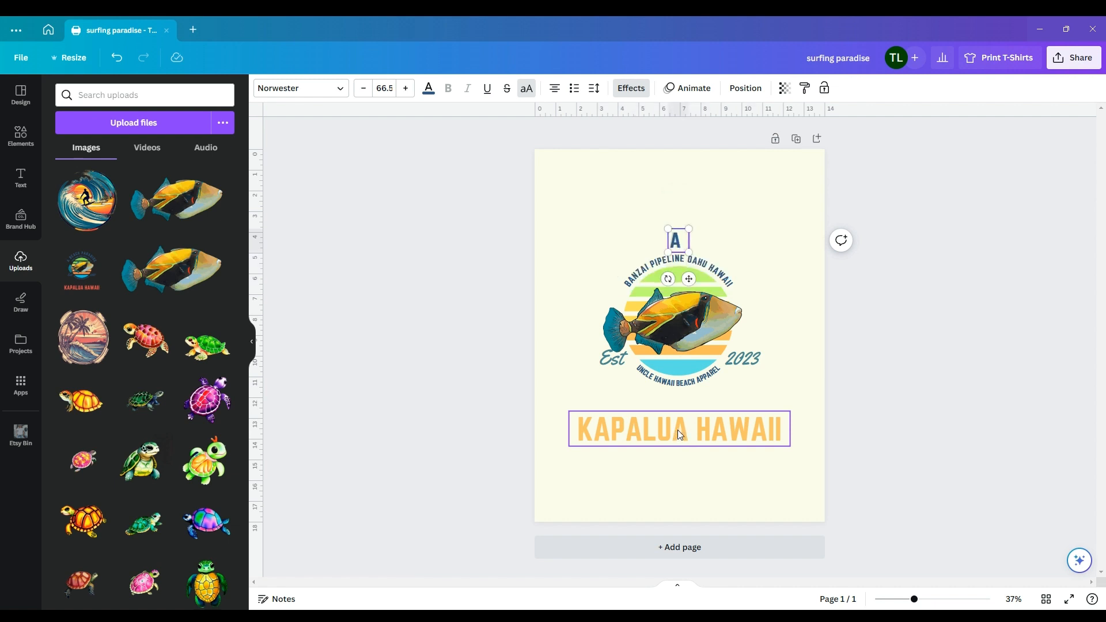
type(" BEACH HAR")
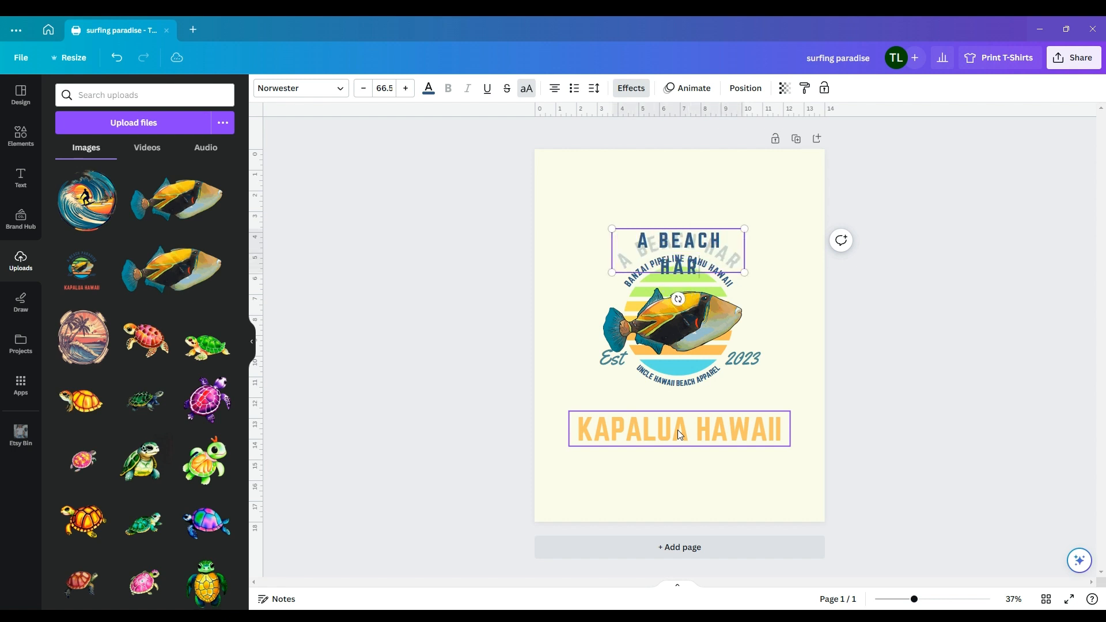
key("BackSpace")
key("BackSpace")
key("BackSpace")
type("P")
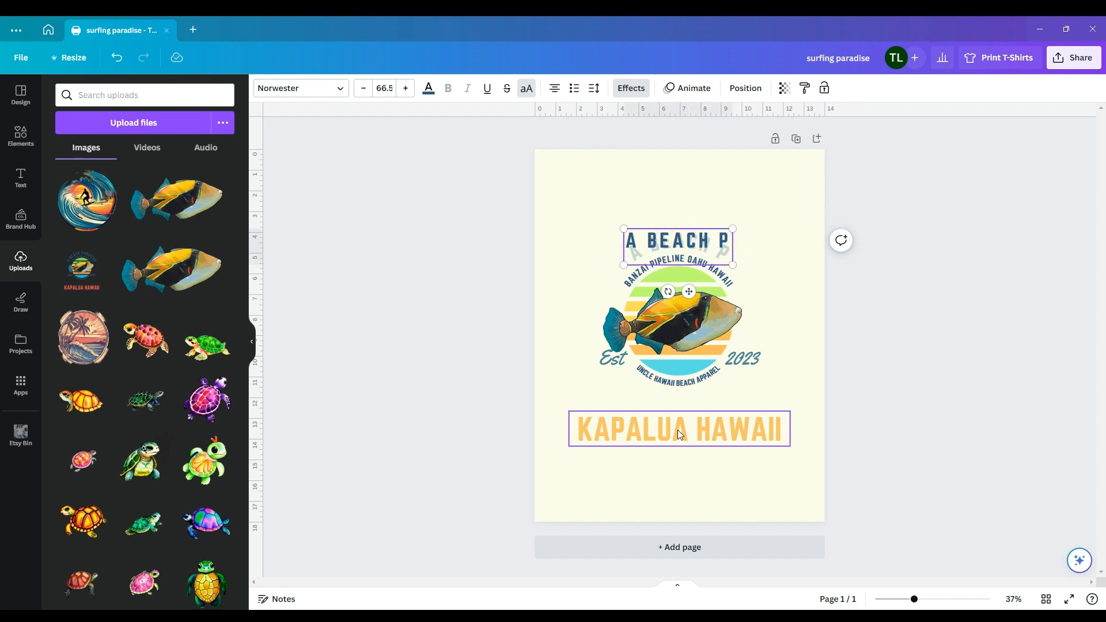
type("ARA")
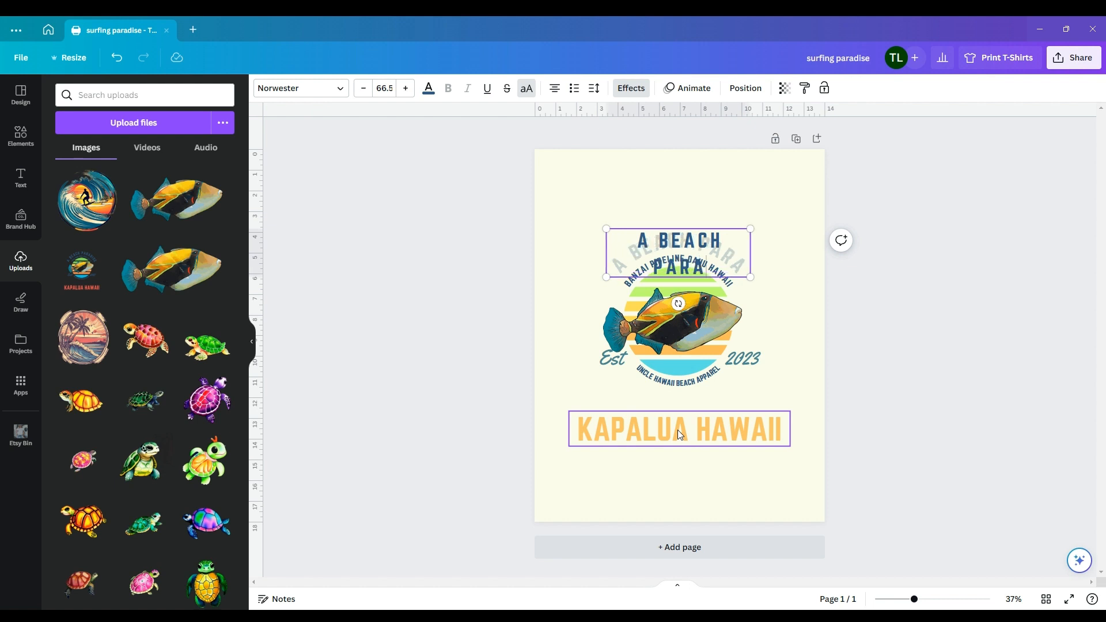
type("DISE")
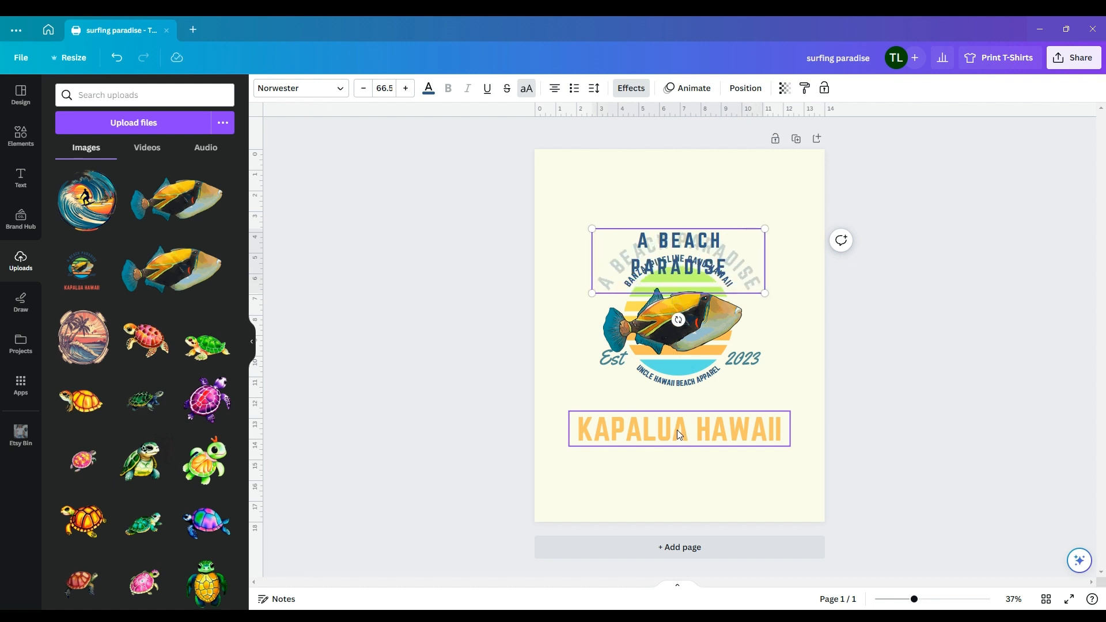
left_click(802, 334)
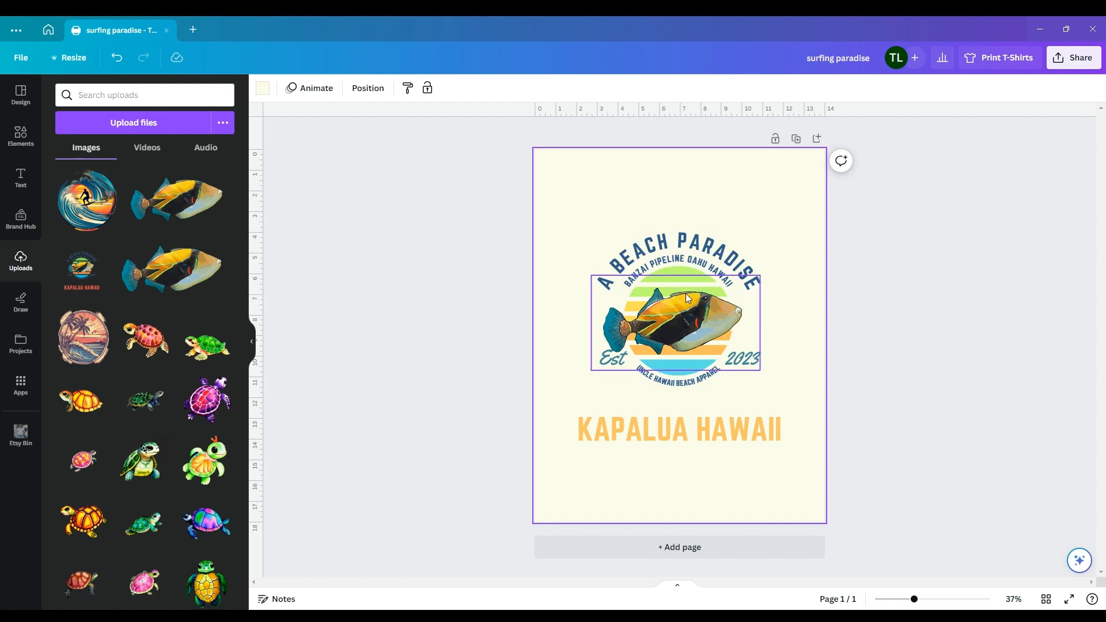
Replace the curved BANZAI PIPELINE OAHU HAWAII line with HUMU HUMU NUKU NUKU APUA'A.
left_click(682, 257)
double_click(682, 257)
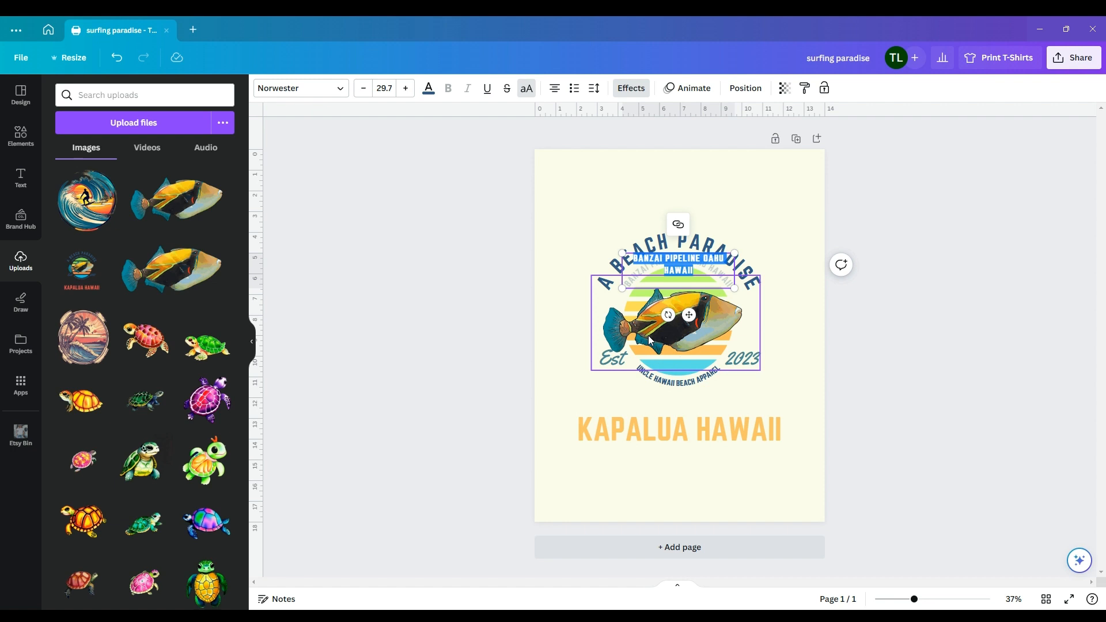
key("BackSpace")
type("HU")
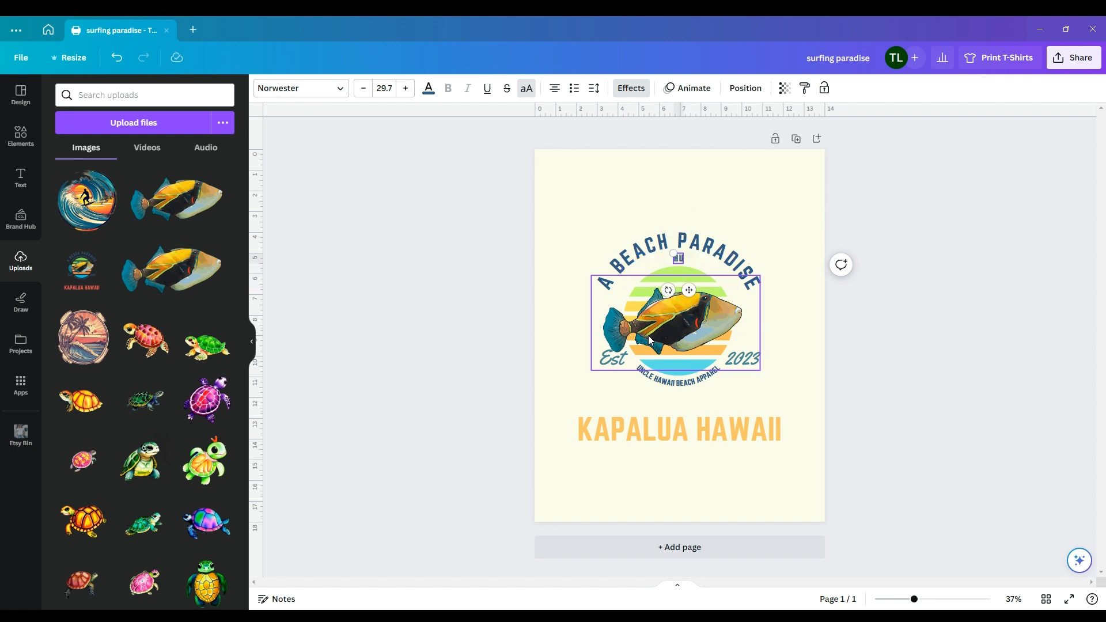
type("MU HUMU N")
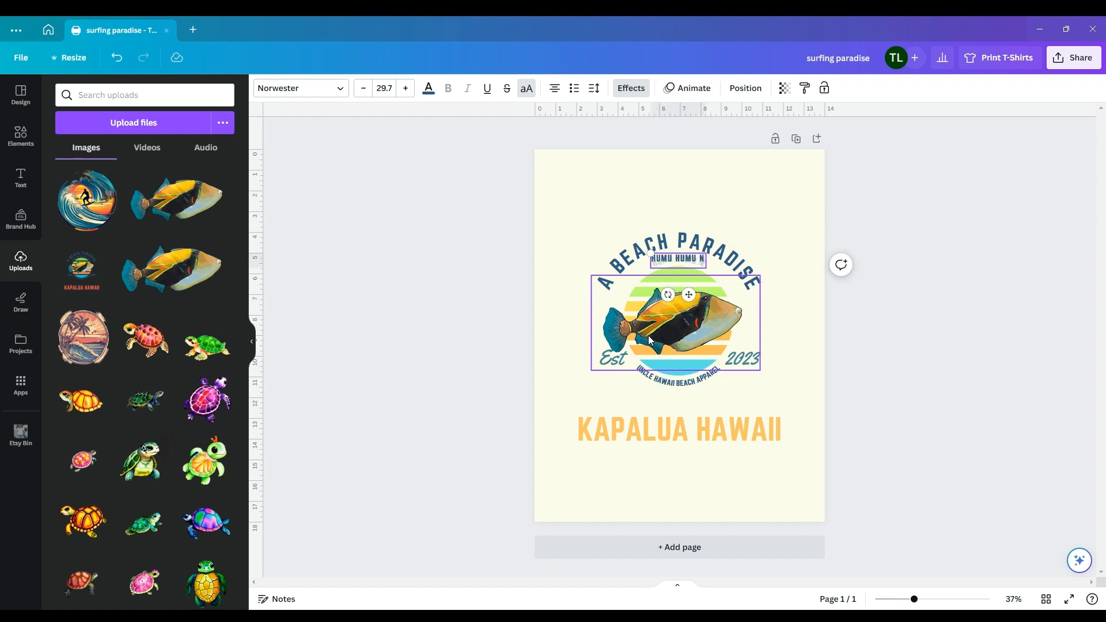
type("UKU NUKU")
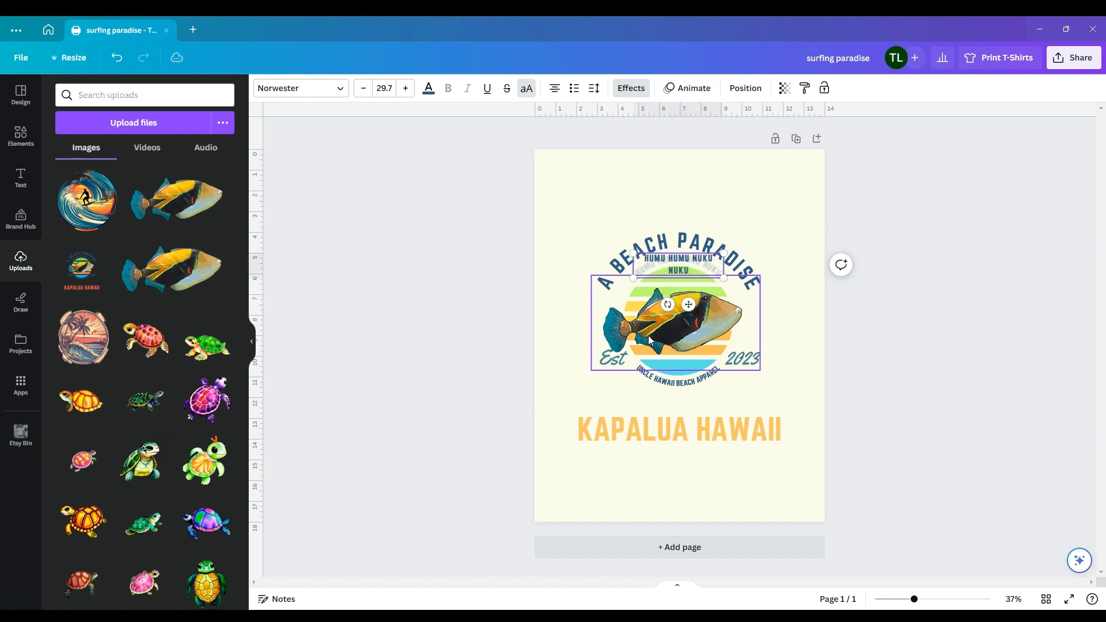
type(" APUA")
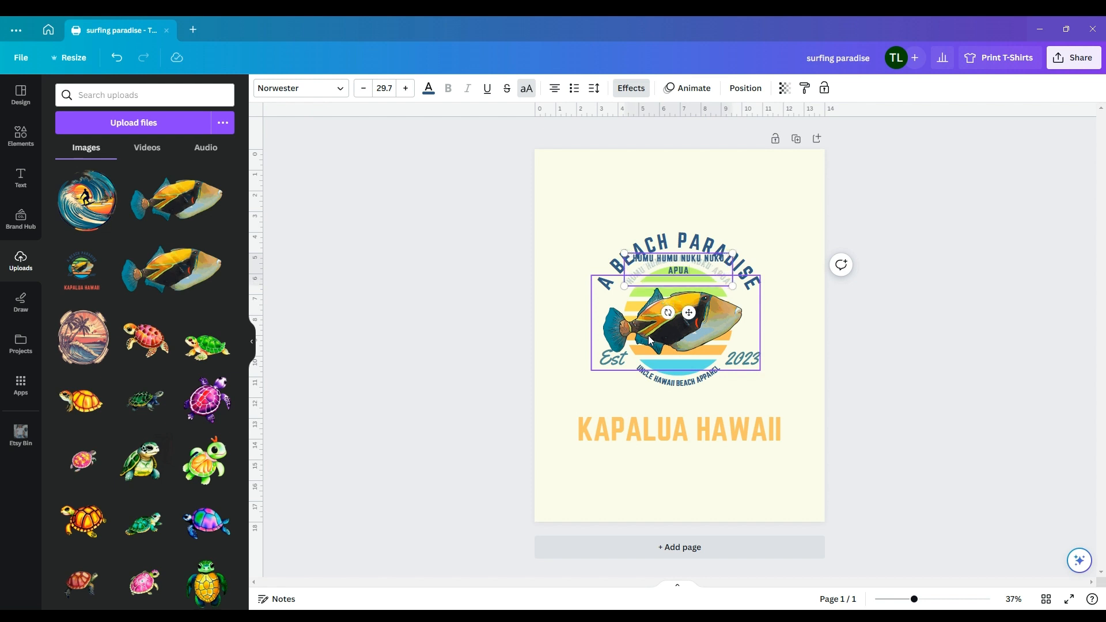
type("'A")
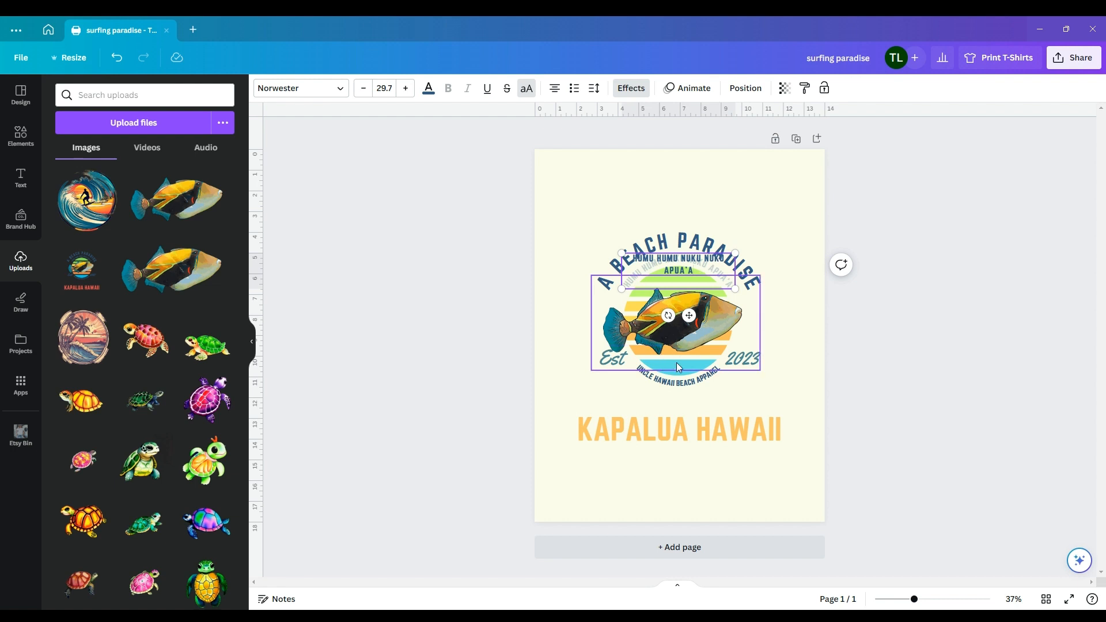
left_click(944, 402)
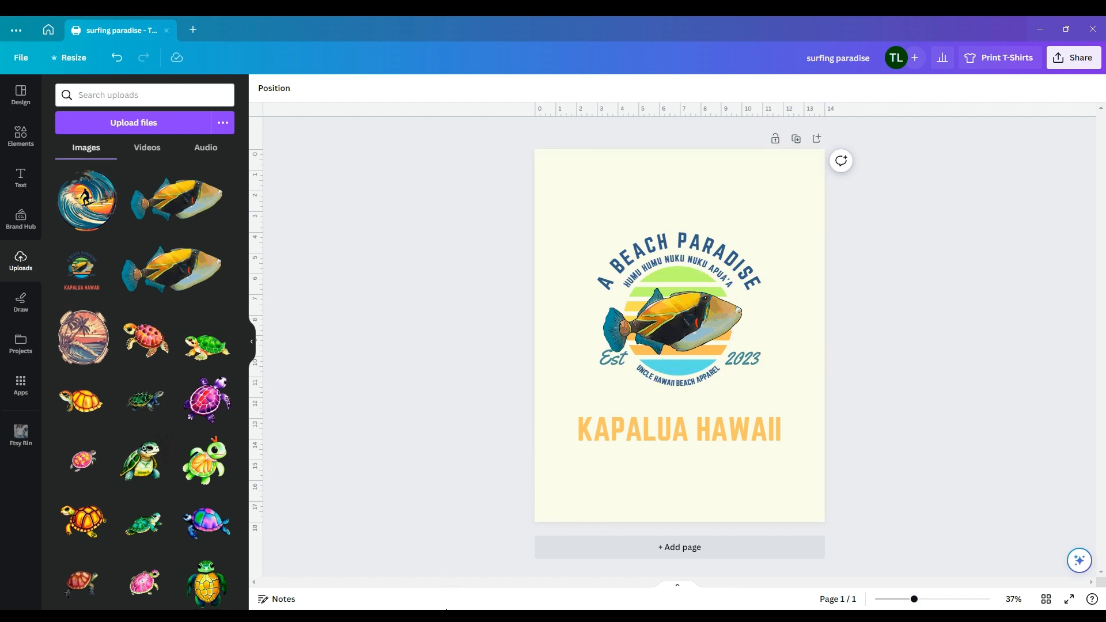
left_click(446, 616)
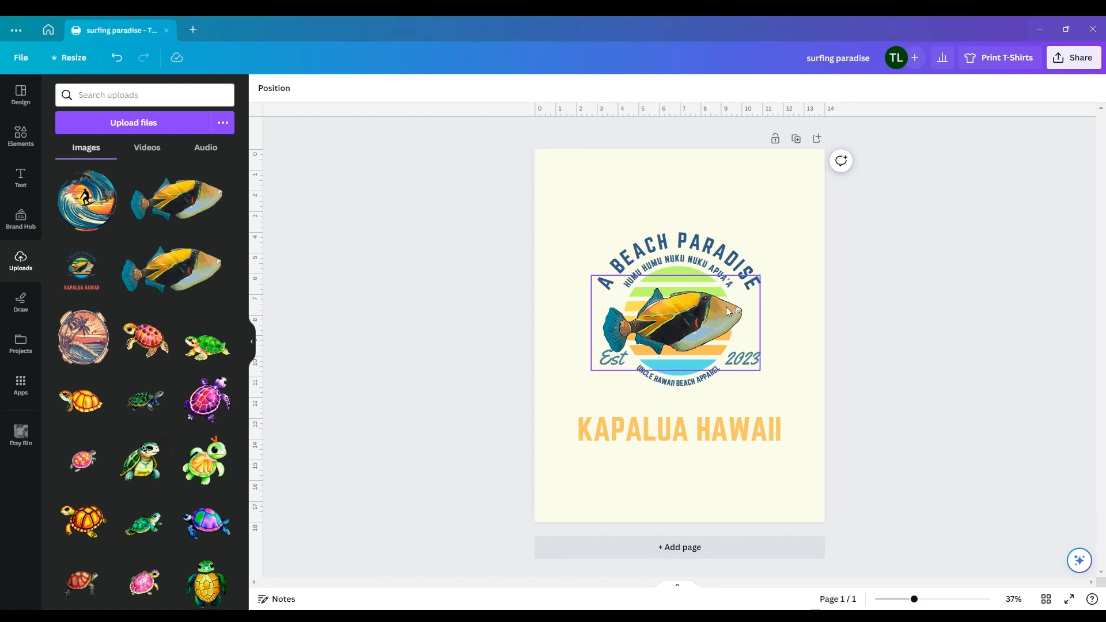
Nudge the curved HUMU HUMU NUKU NUKU APUA'A line slightly upward between the sun and the main heading.
left_click(682, 262)
key("shift+Down")
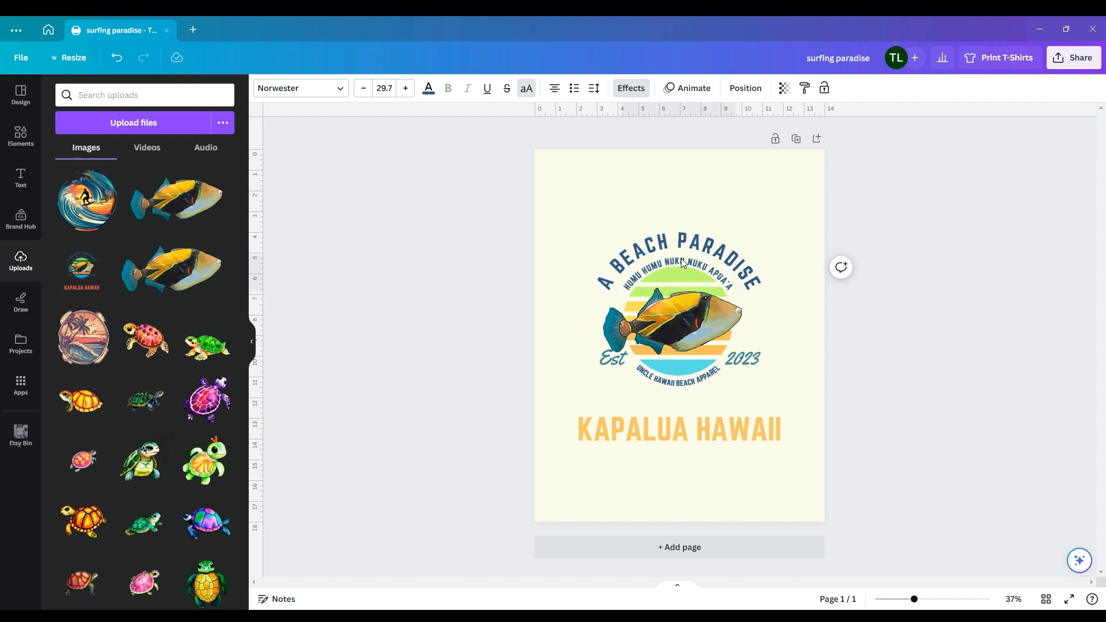
key("shift+Up")
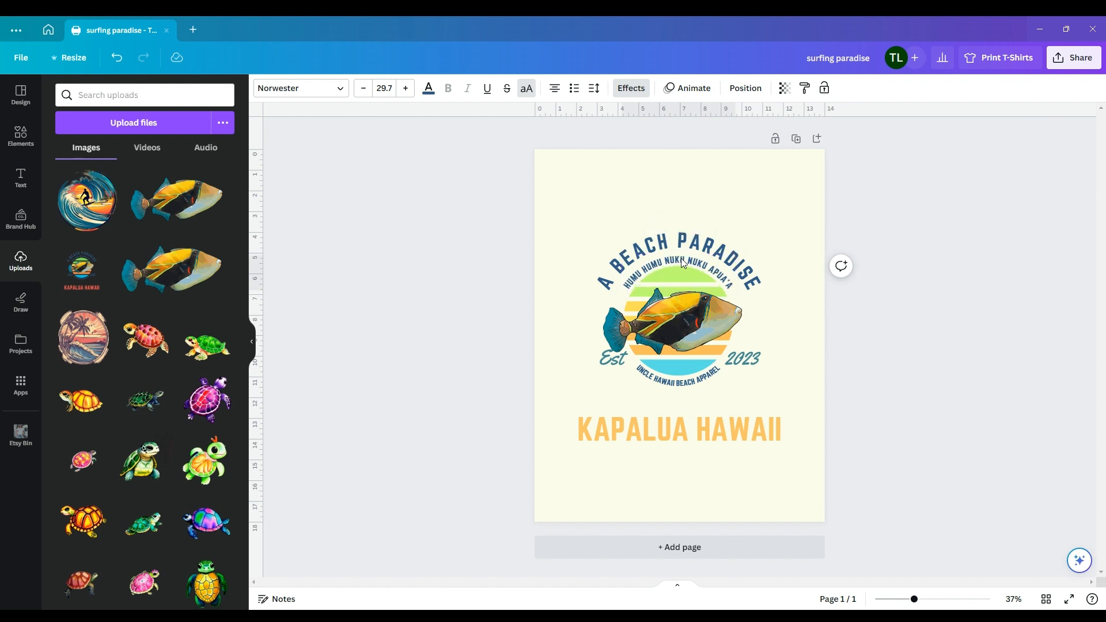
key("Up")
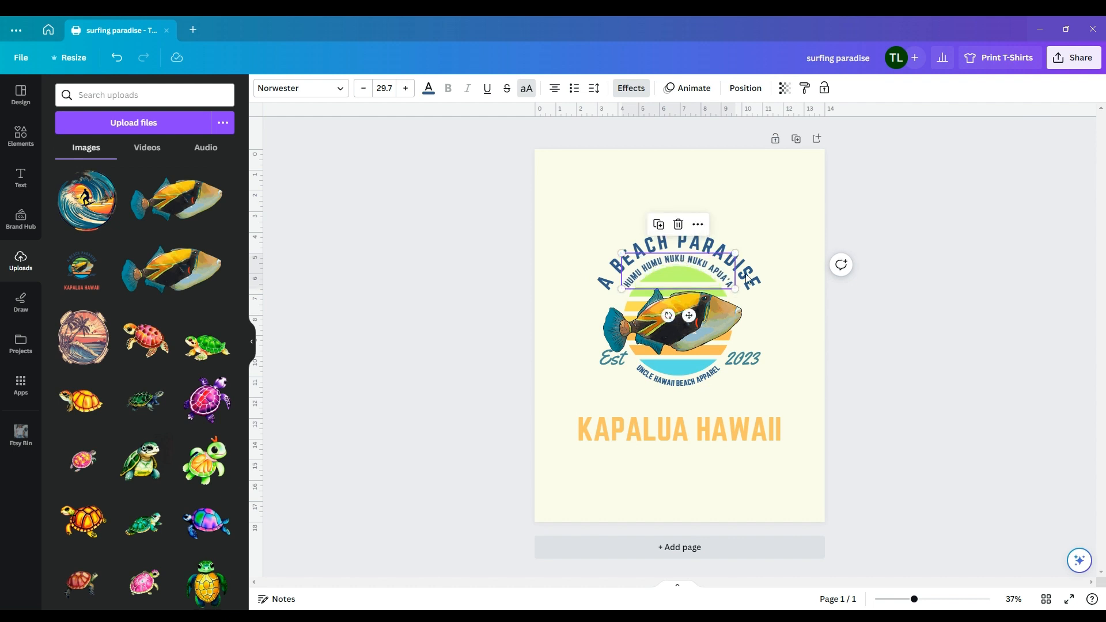
left_click(755, 397)
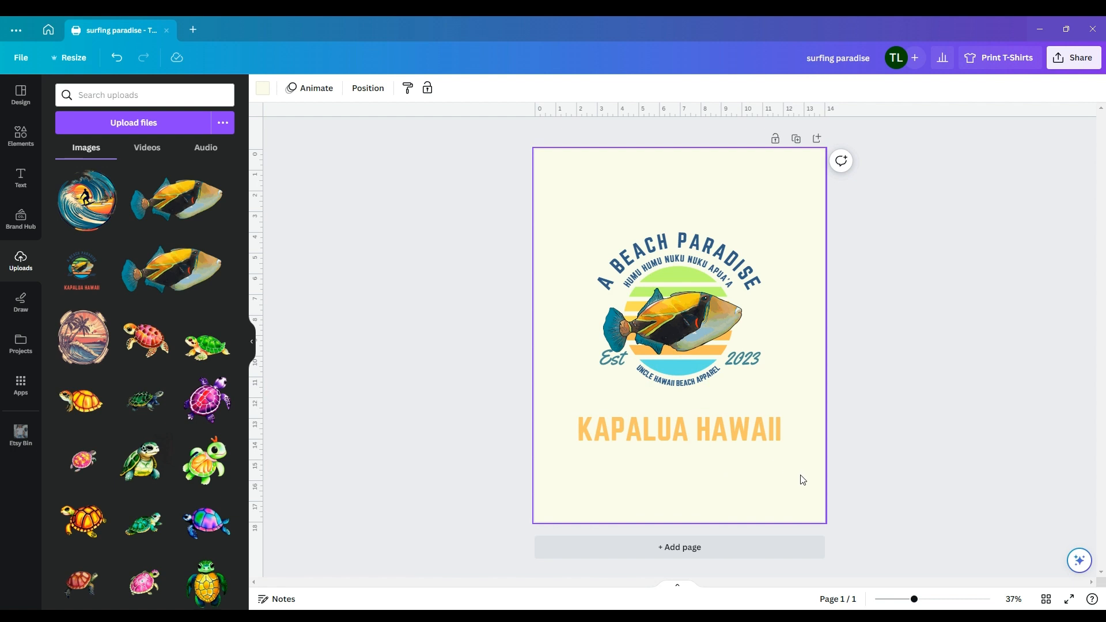
Move all design elements together against the page's left edge and enlarge them proportionally to span the full page width.
left_click_drag(654, 459, 558, 188)
left_click_drag(568, 227, 554, 170)
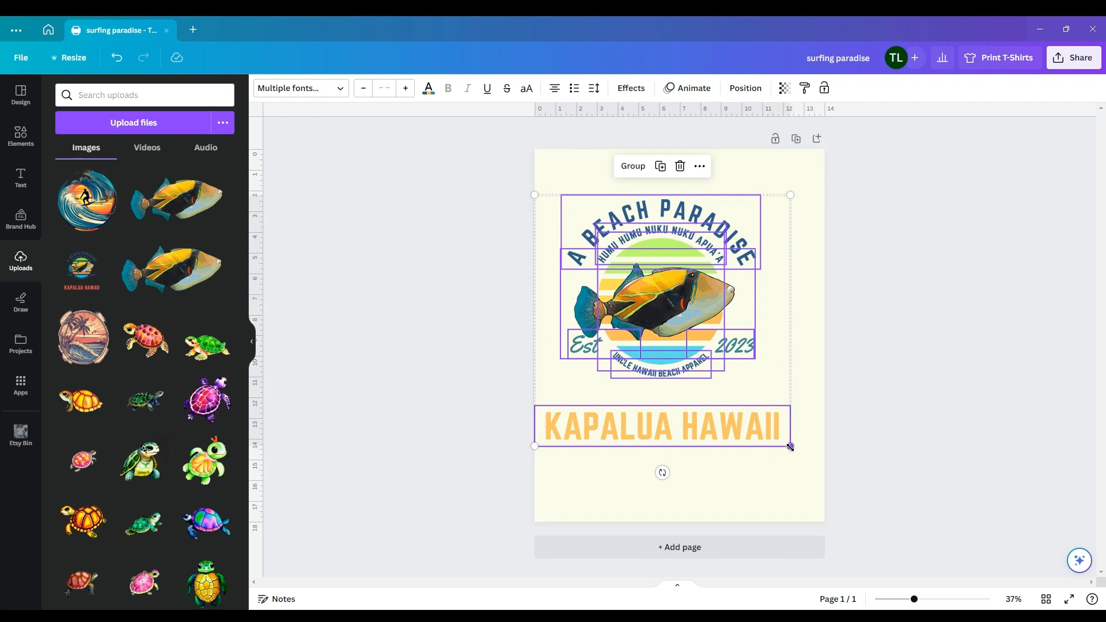
left_click_drag(790, 446, 814, 479)
left_click_drag(812, 475, 821, 483)
left_click(844, 470)
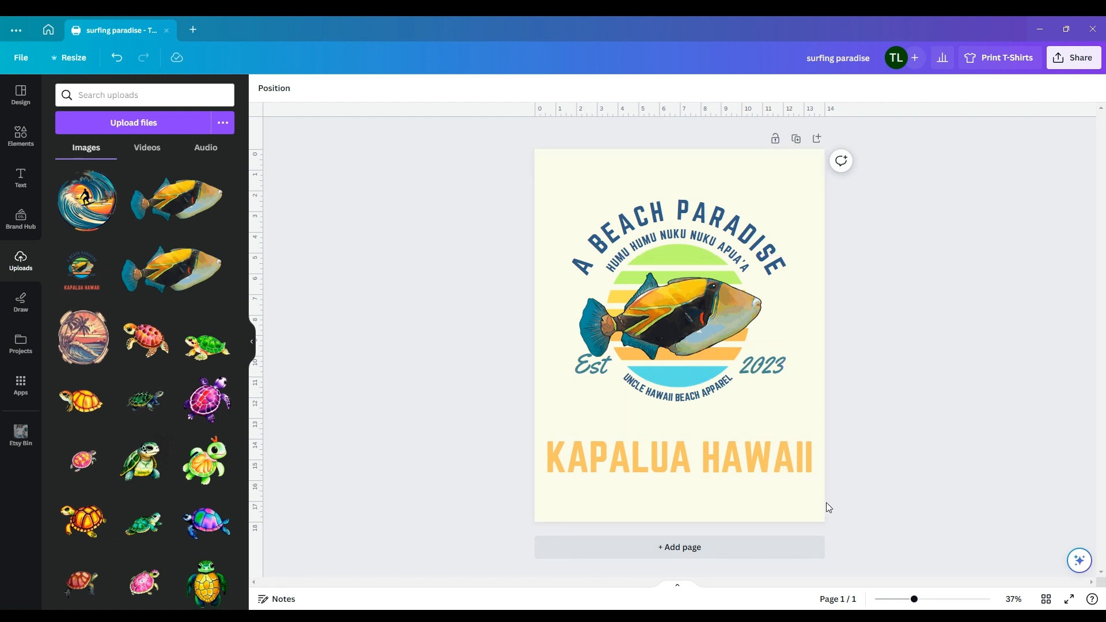
Move the entire enlarged design up so the A BEACH PARADISE heading sits near the page's upper edge.
left_click_drag(824, 504, 543, 209)
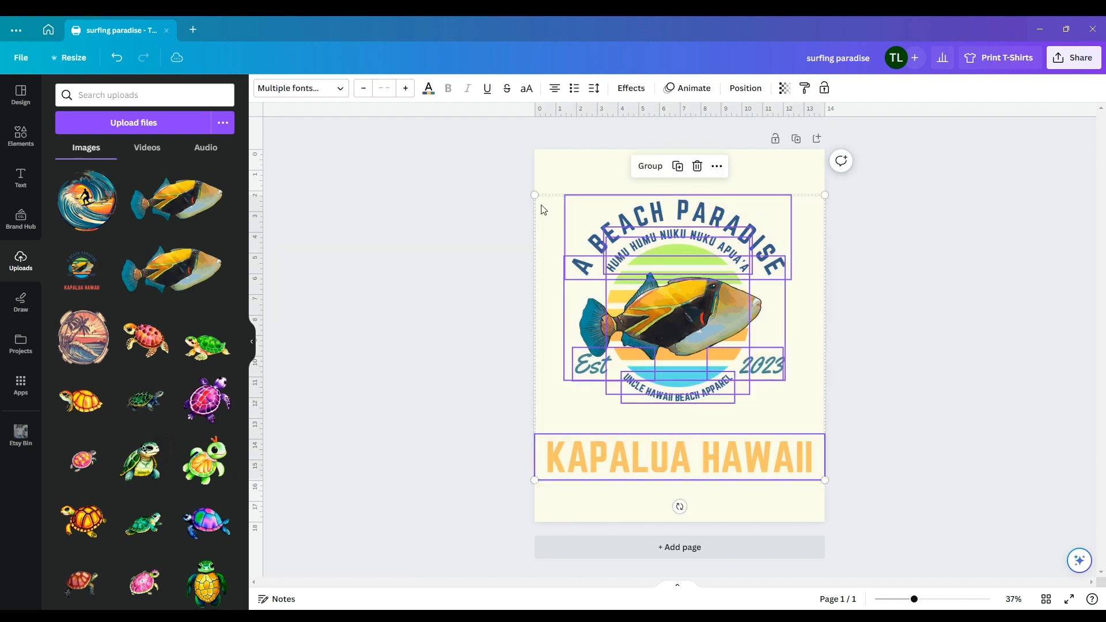
left_click_drag(682, 321, 674, 287)
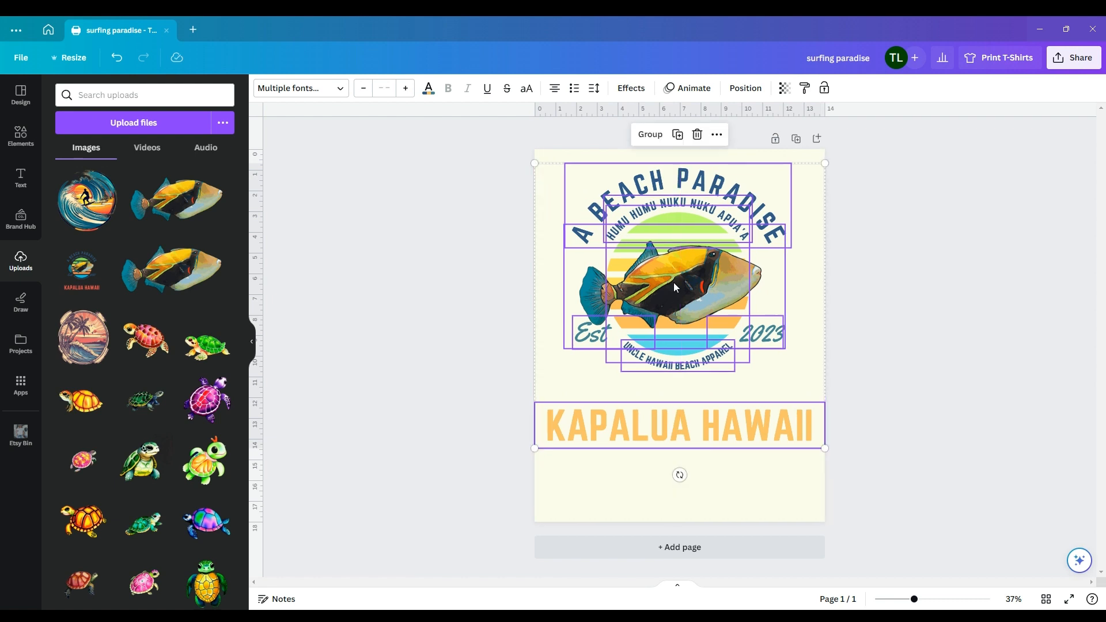
left_click(902, 373)
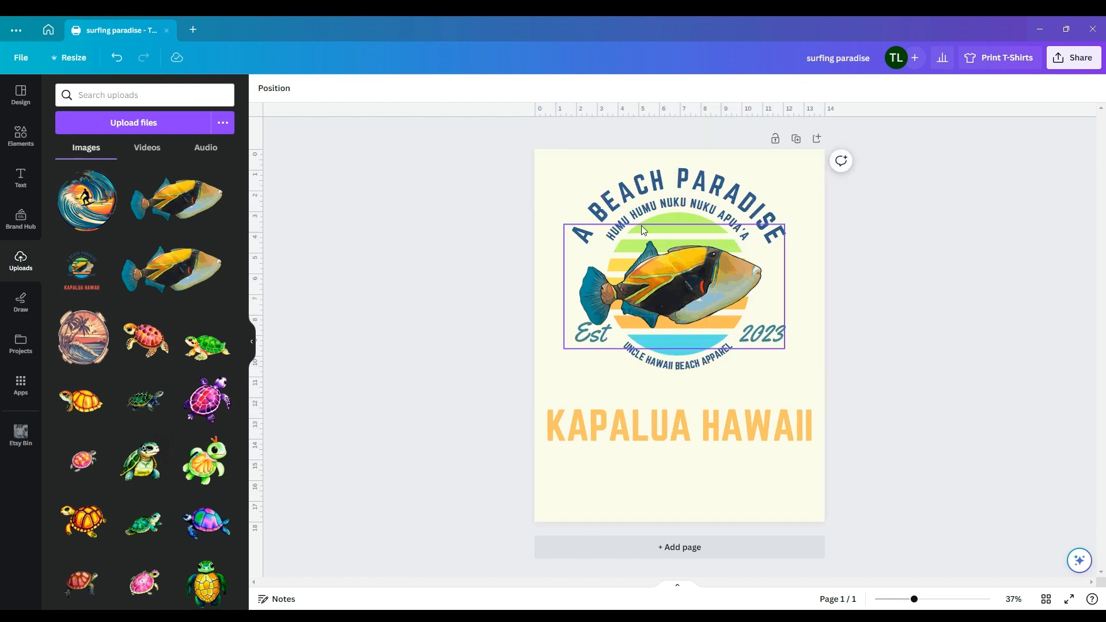
Recolor the KAPALUA HAWAII text, starting from the peach brand color and adjusting it to the custom shade #EF9471.
left_click(676, 426)
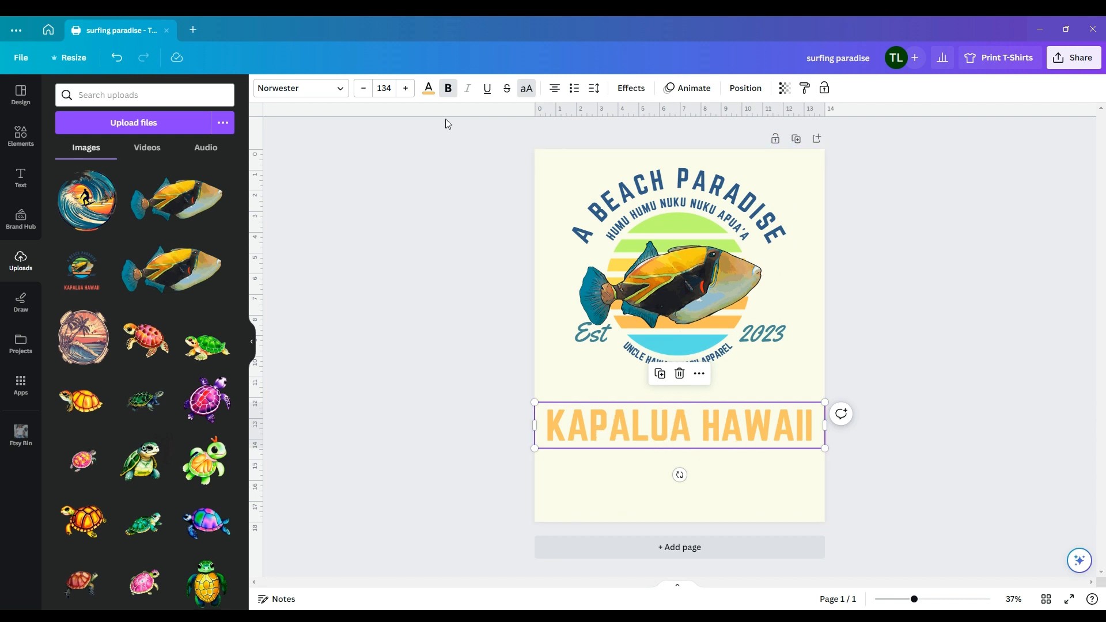
left_click(427, 88)
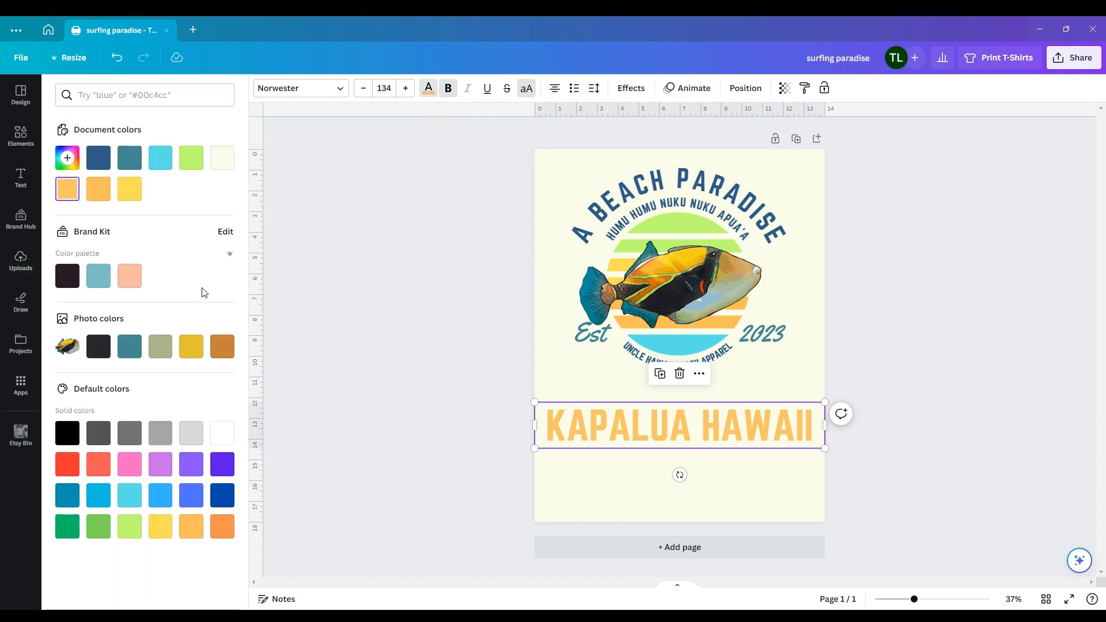
left_click(130, 278)
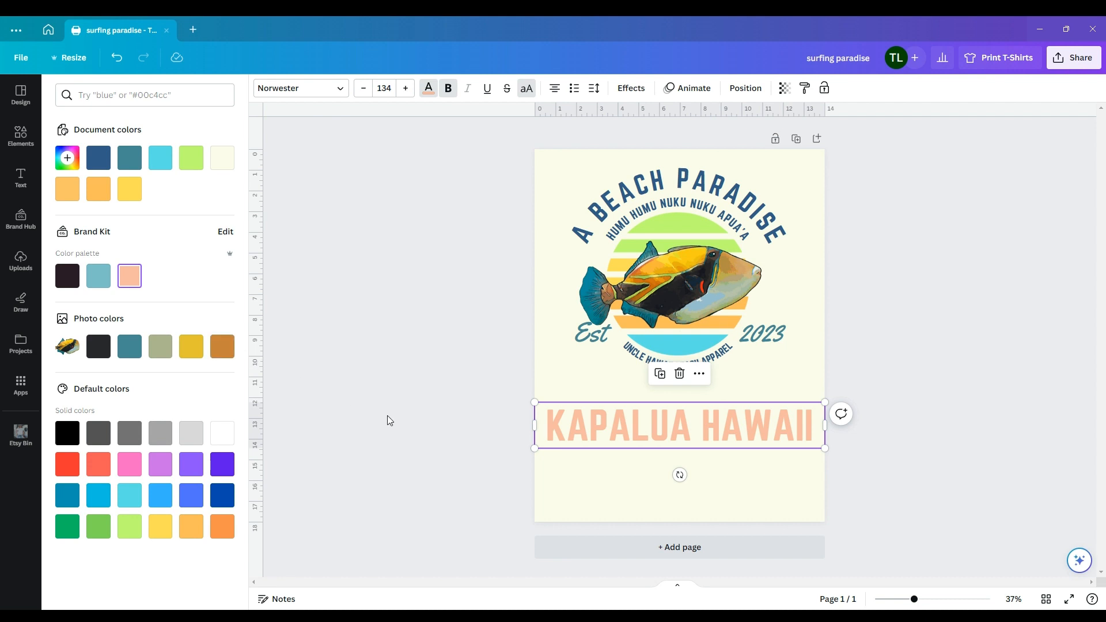
left_click(67, 158)
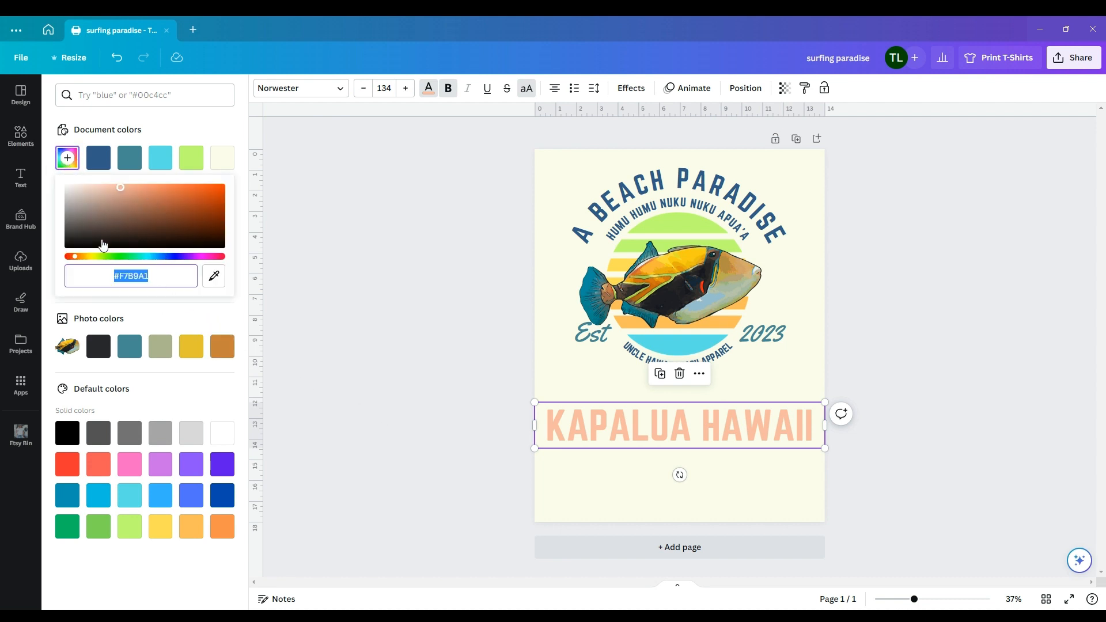
left_click(151, 189)
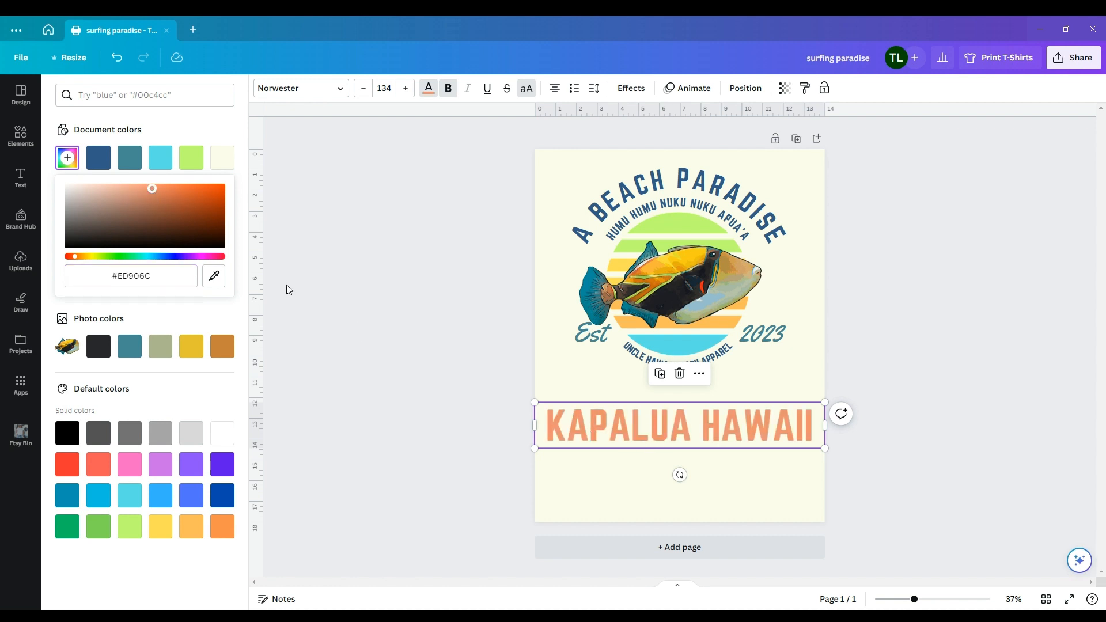
left_click(164, 195)
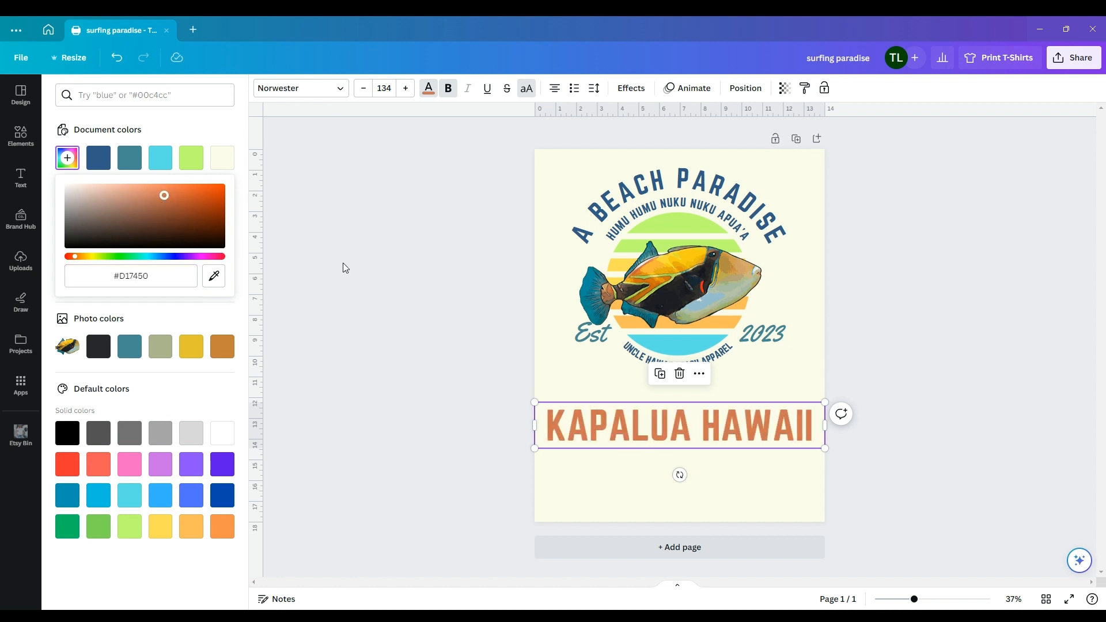
left_click(149, 188)
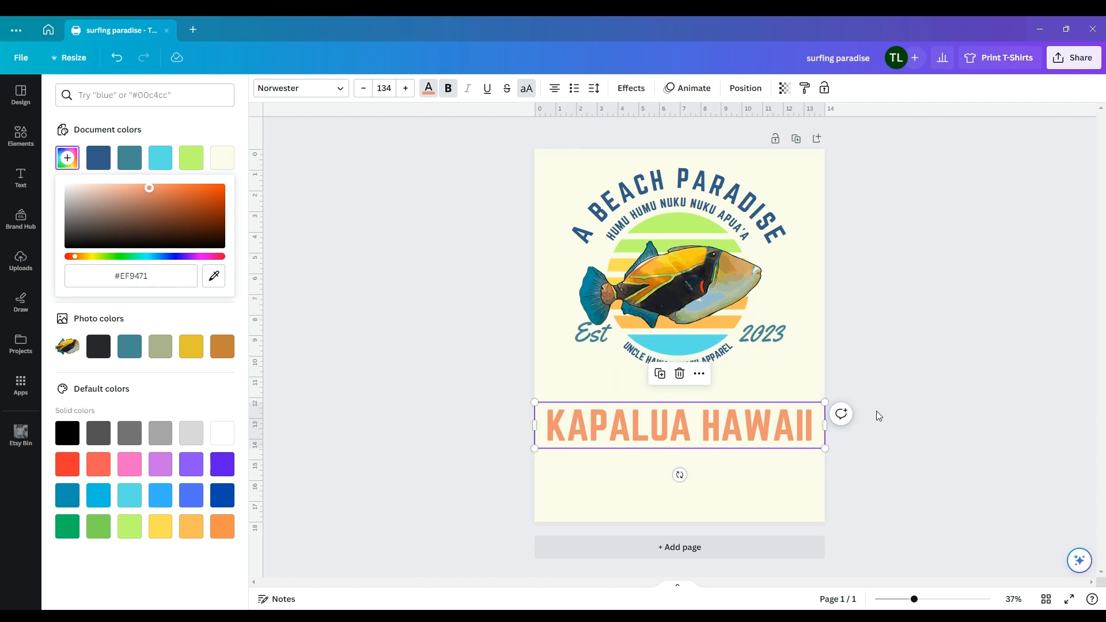
left_click(793, 392)
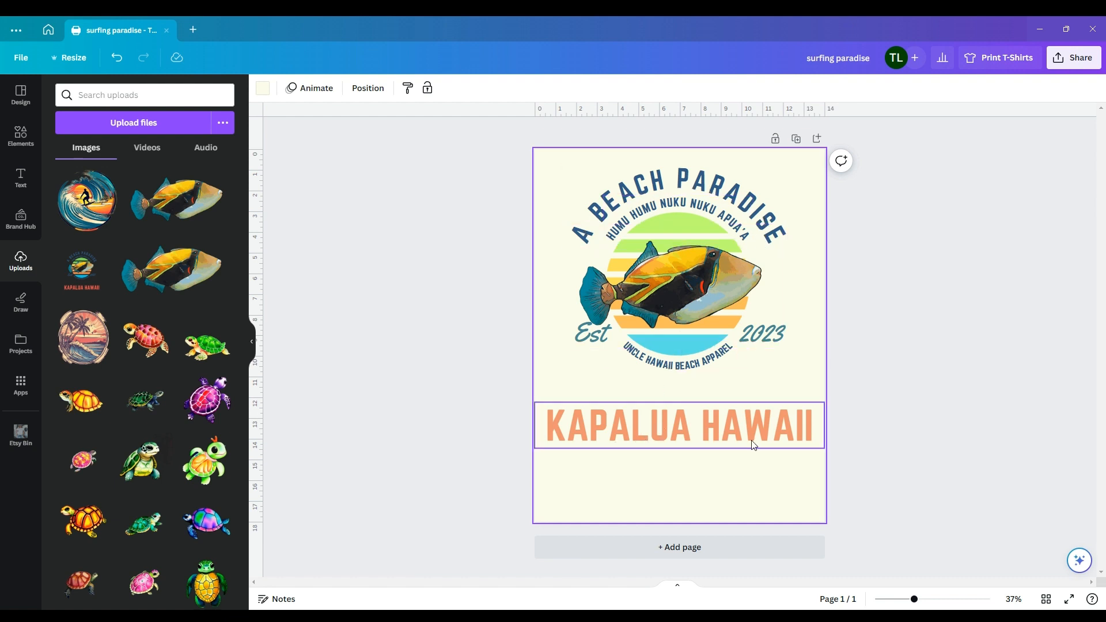
Set the KAPALUA HAWAII text color to the custom lighter coral #F6A180.
left_click(669, 435)
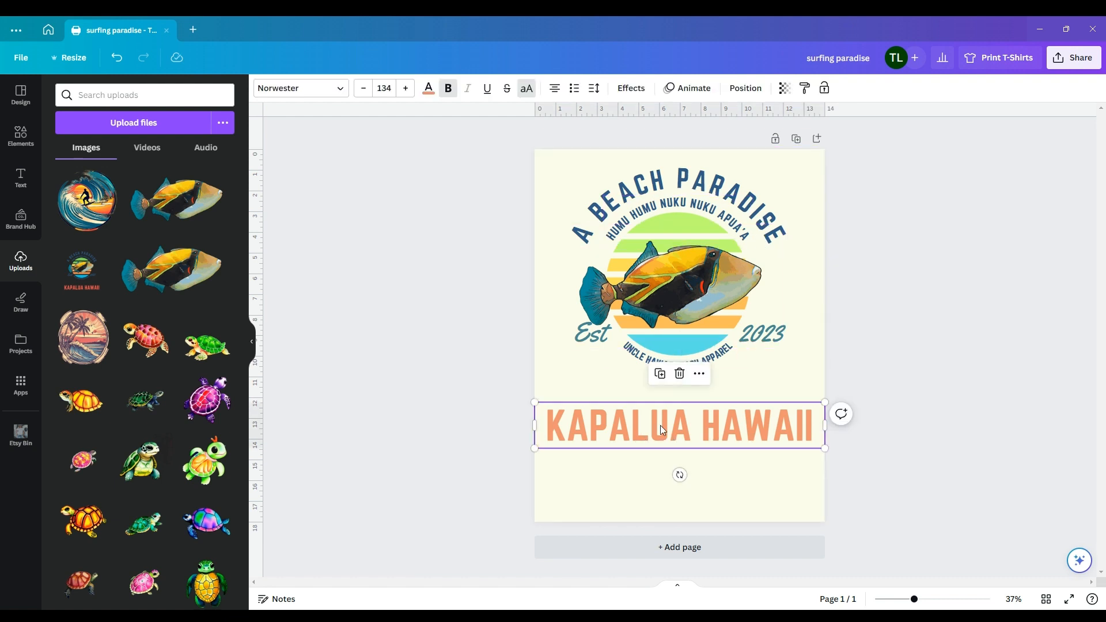
left_click(433, 94)
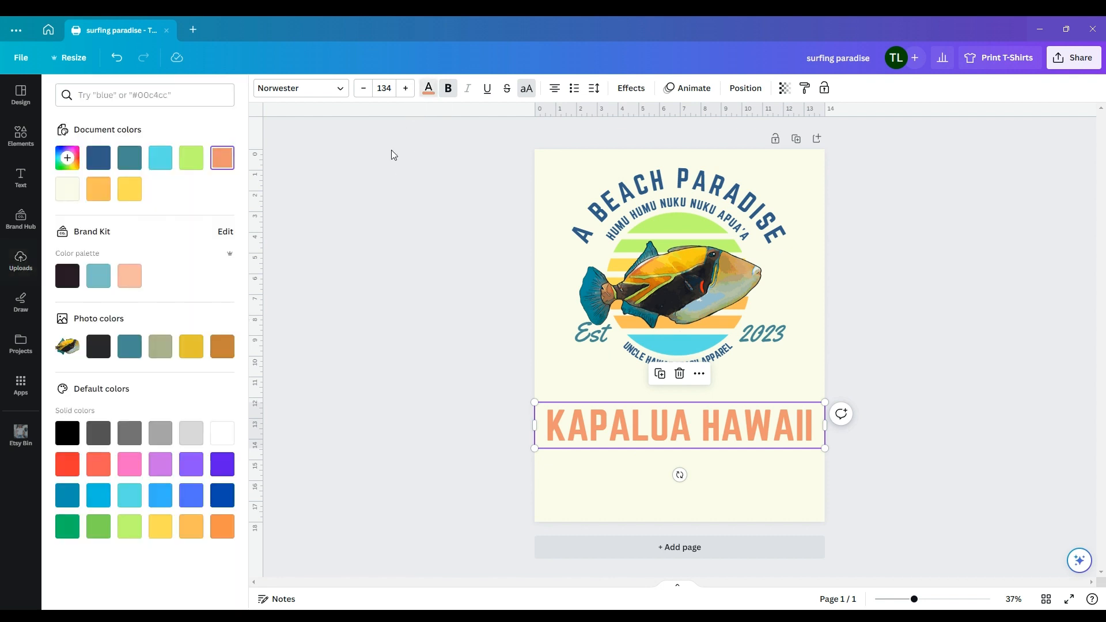
left_click(63, 158)
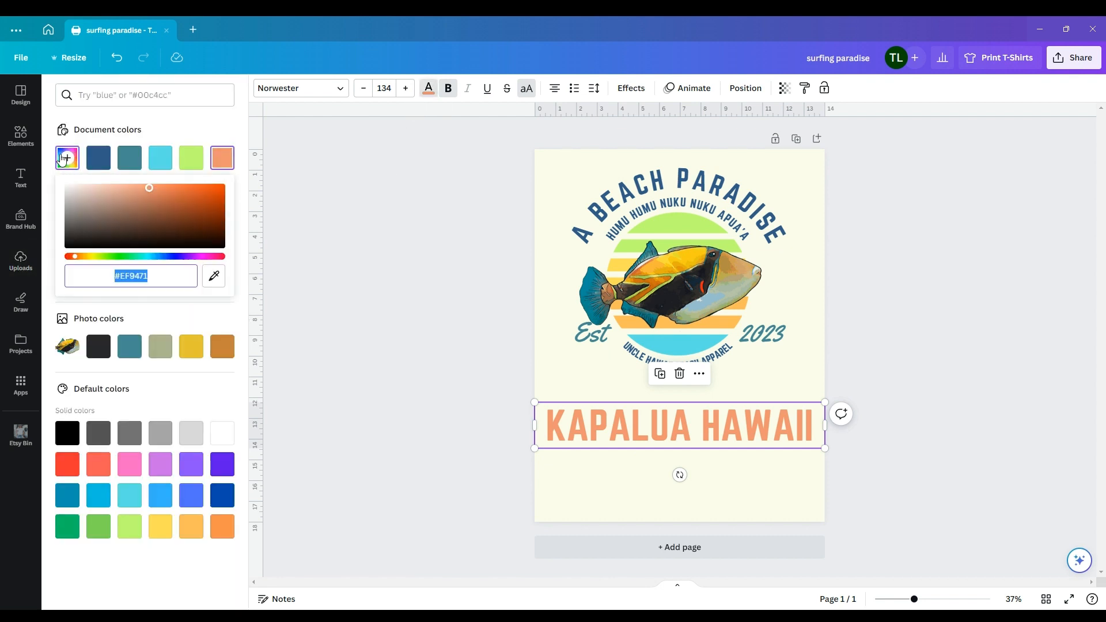
left_click(142, 187)
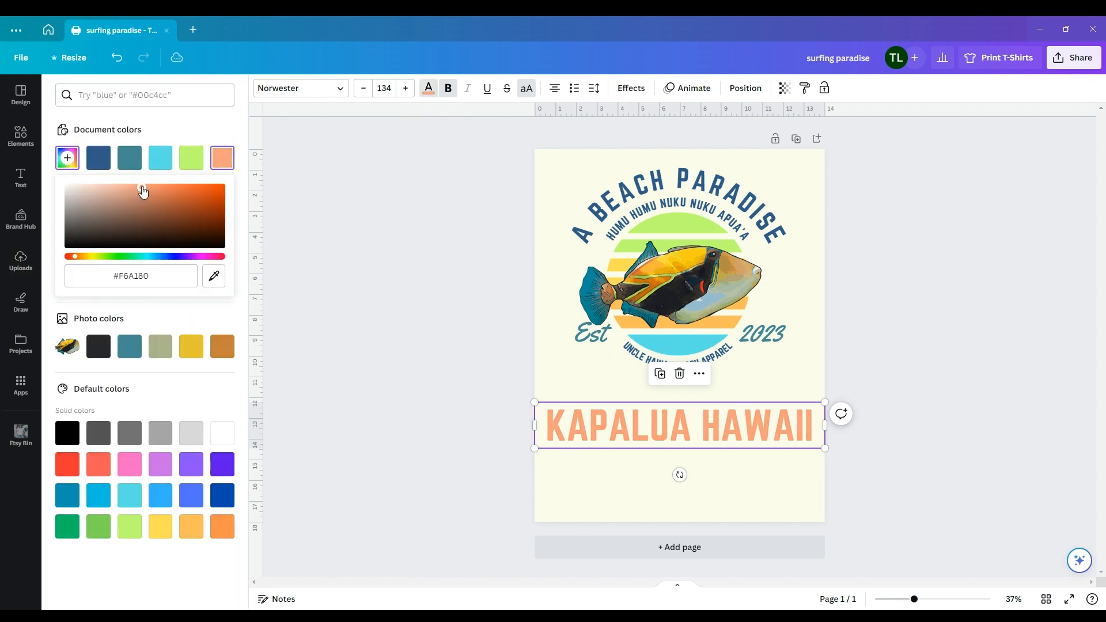
left_click(933, 449)
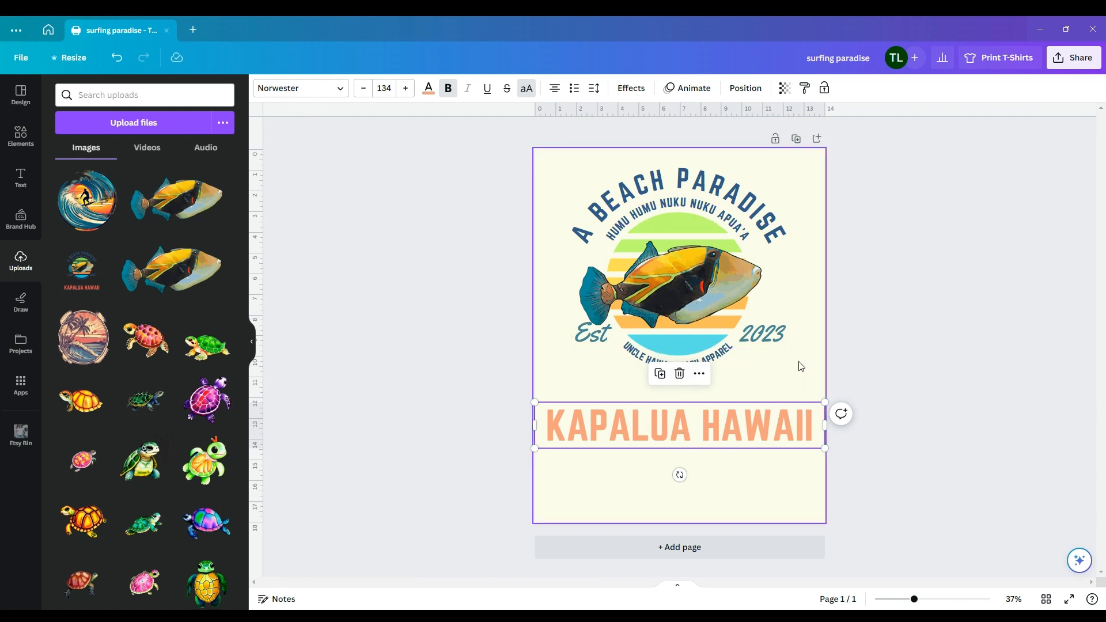
left_click(787, 375)
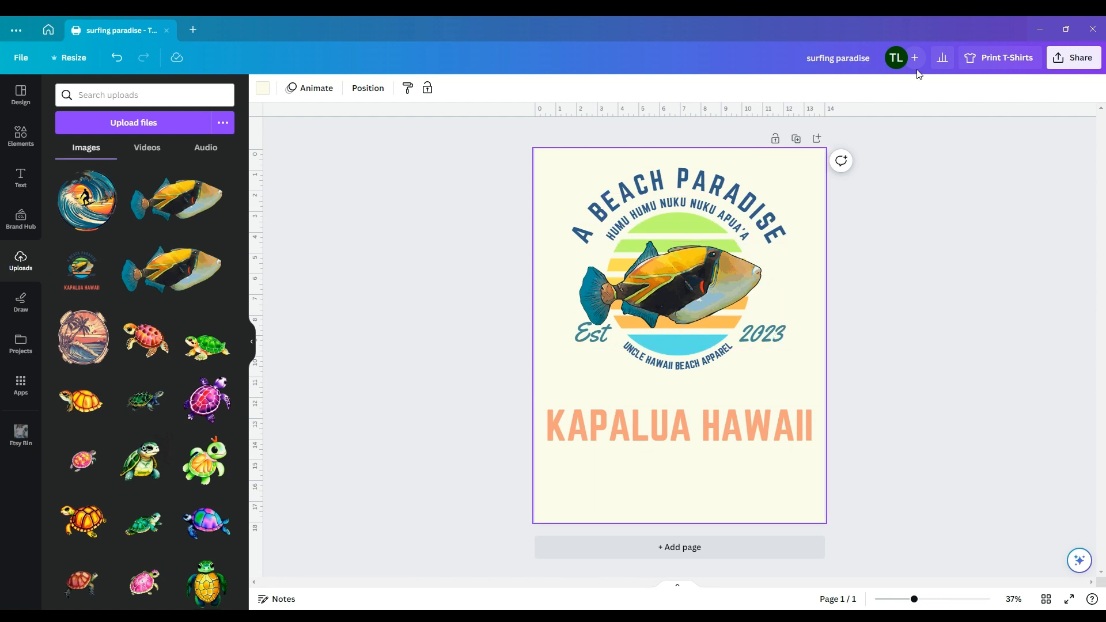
Set up a PNG download of the design with a transparent background and the size multiplier at 2.625.
left_click(1062, 59)
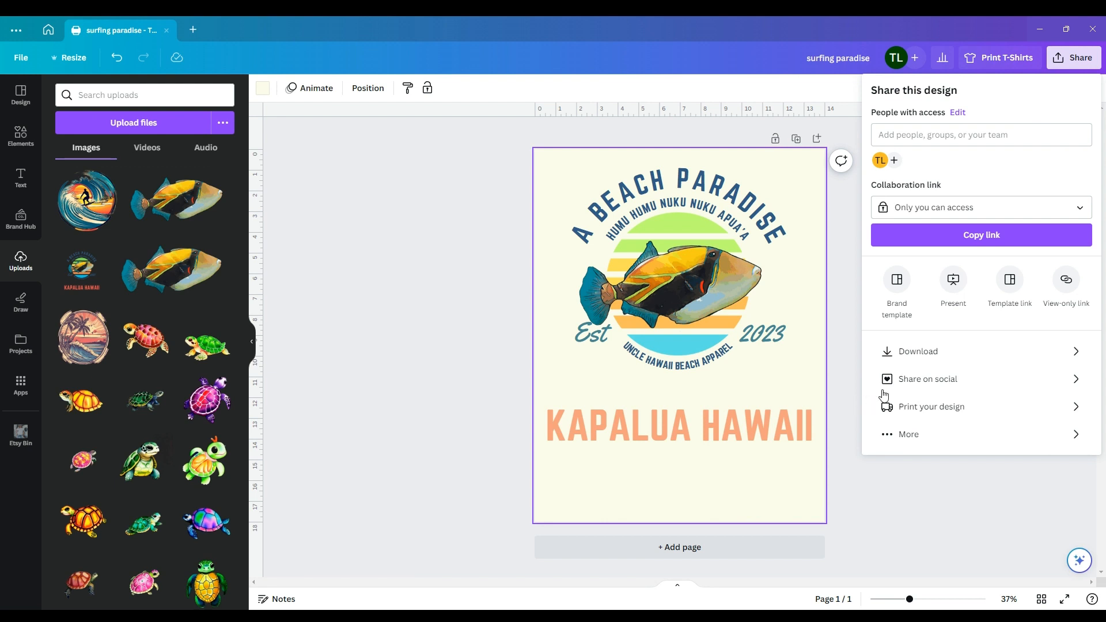
left_click(926, 351)
left_click(878, 207)
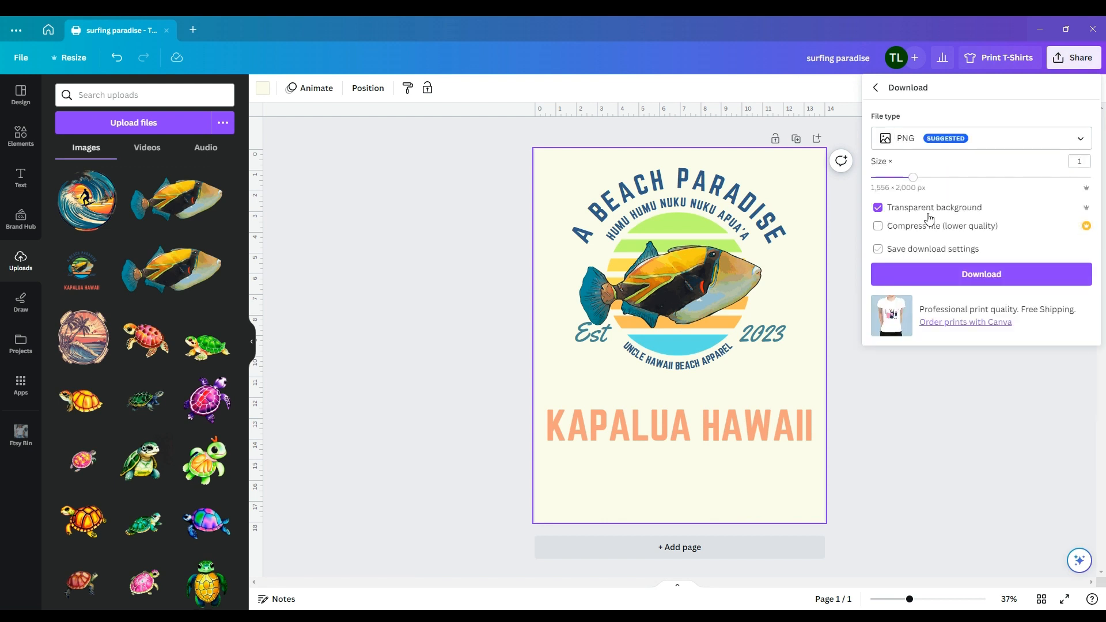
left_click_drag(912, 177, 1051, 189)
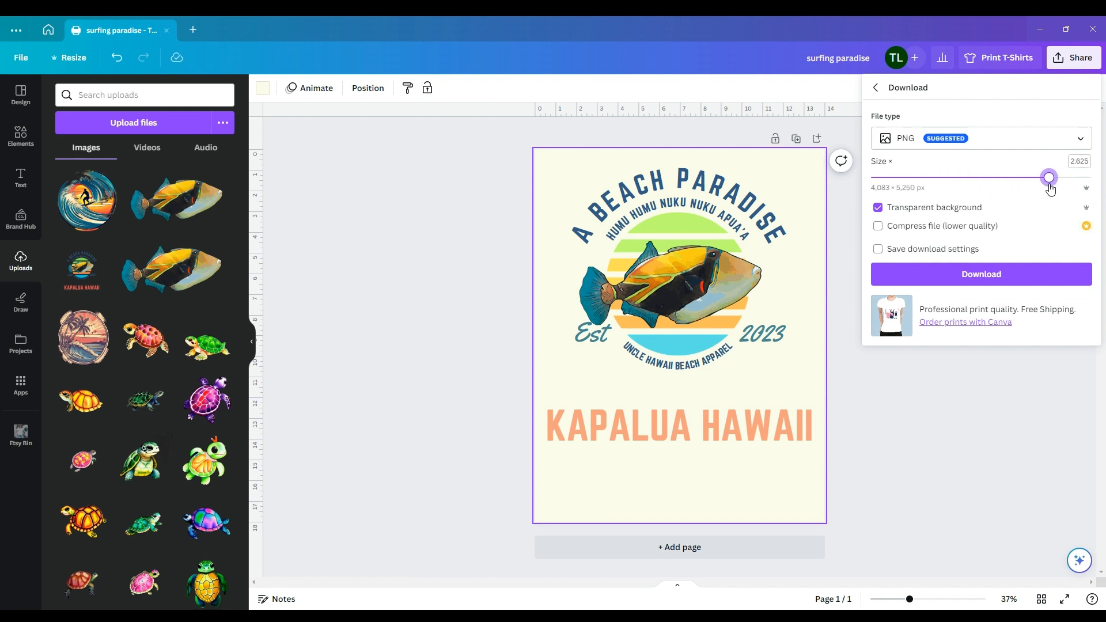